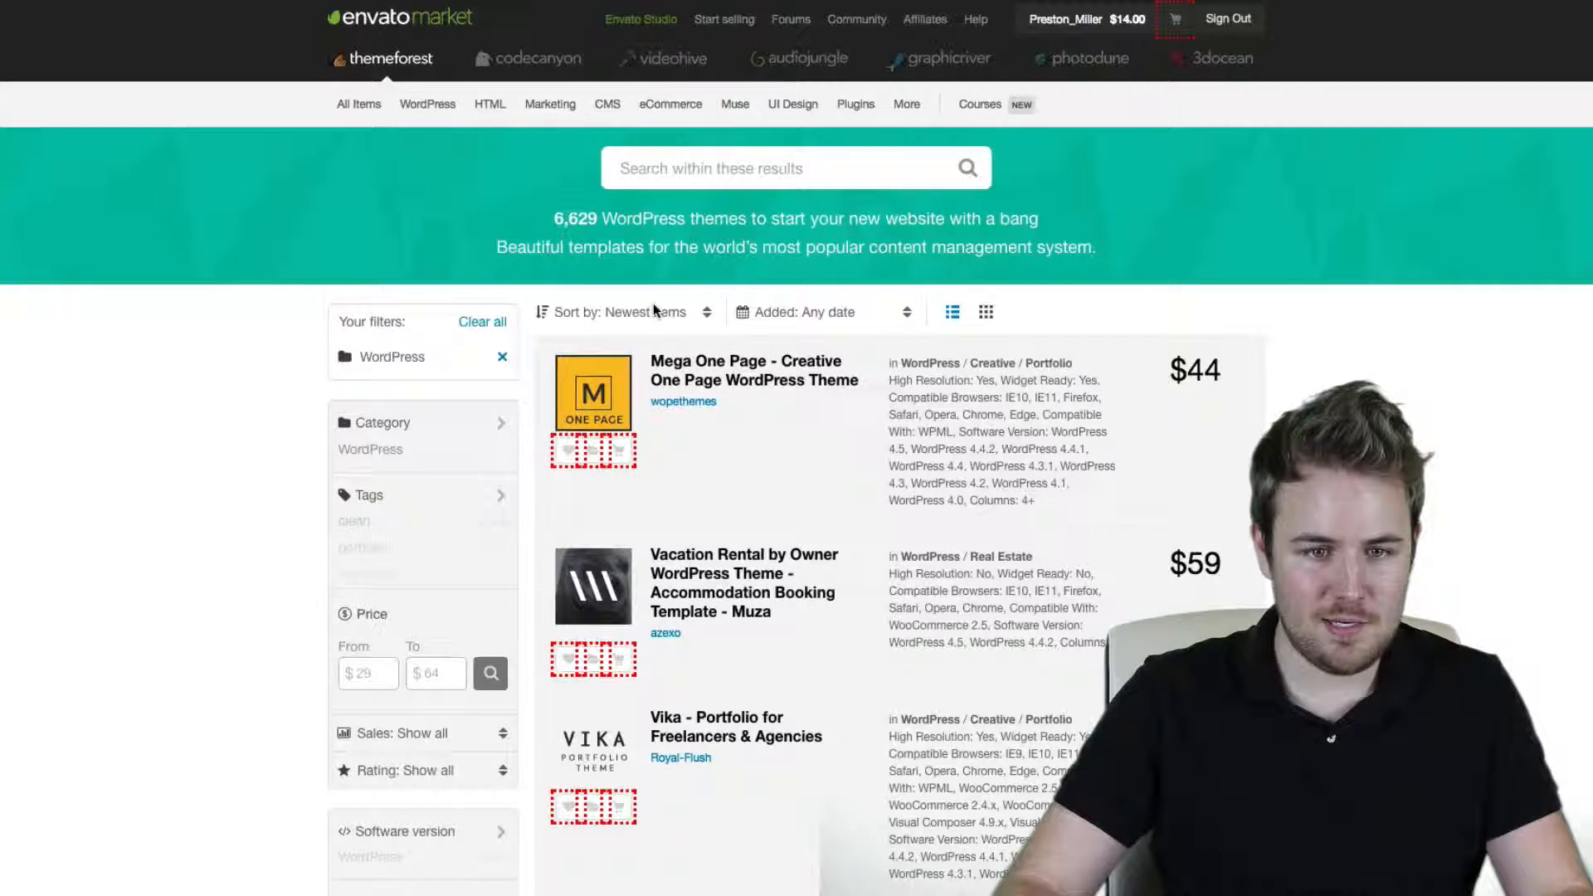
Step: Sort ThemeForest's WordPress themes by best sellers so Avada and X lead the results
{"action": "left_click", "coordinate": [654, 312]}
{"action": "key", "text": "Escape"}
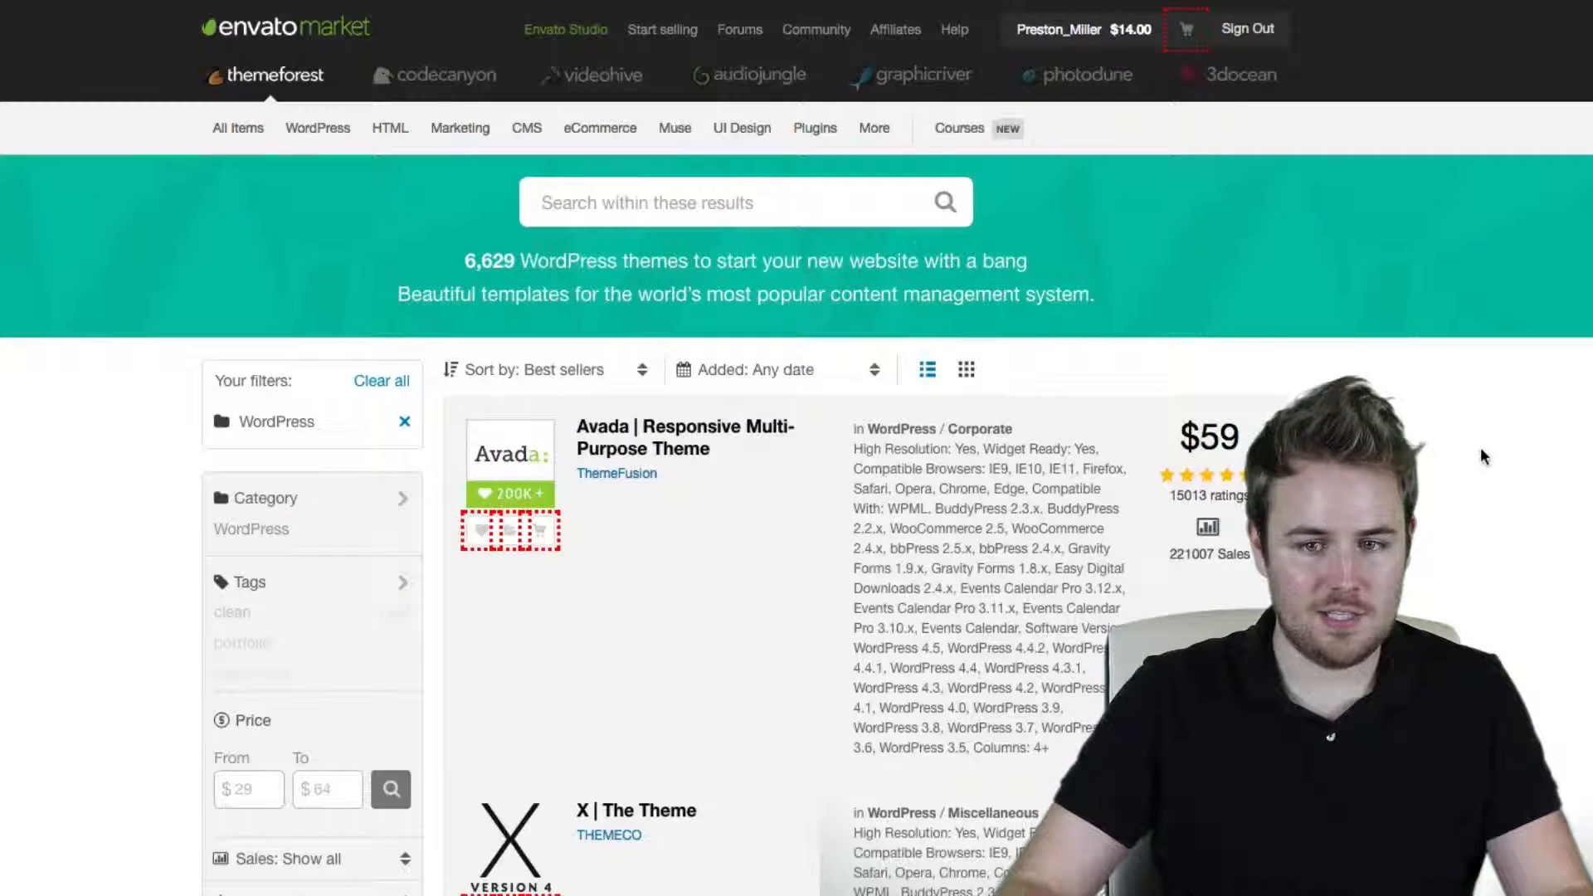
{"action": "scroll", "coordinate": [712, 460], "scroll_direction": "down", "scroll_amount": 2}
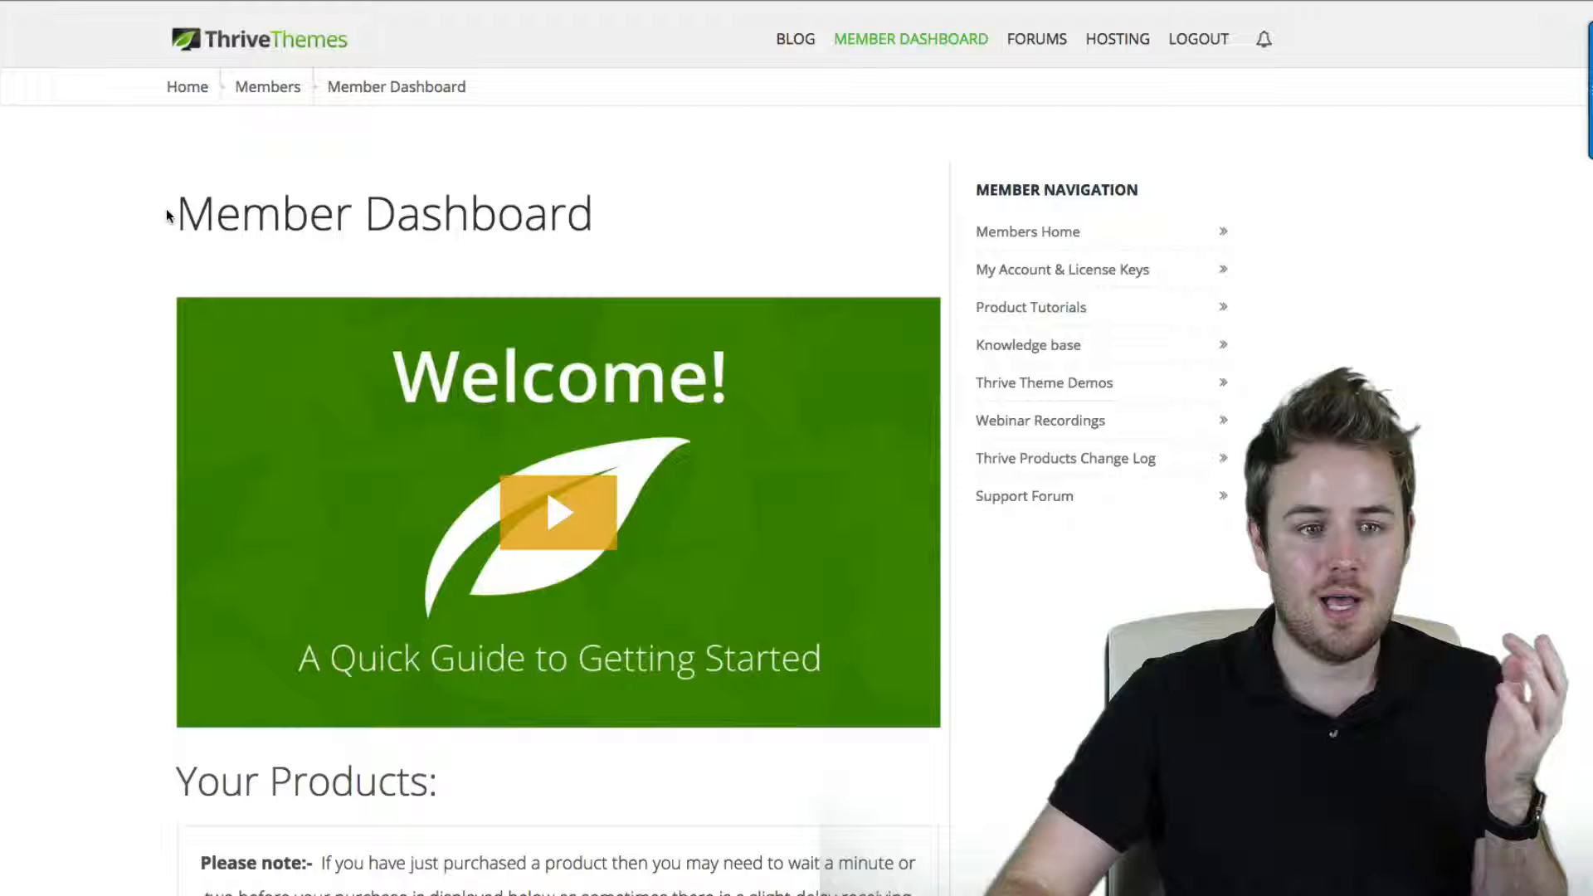
{"action": "scroll", "coordinate": [122, 234], "scroll_direction": "down", "scroll_amount": 8}
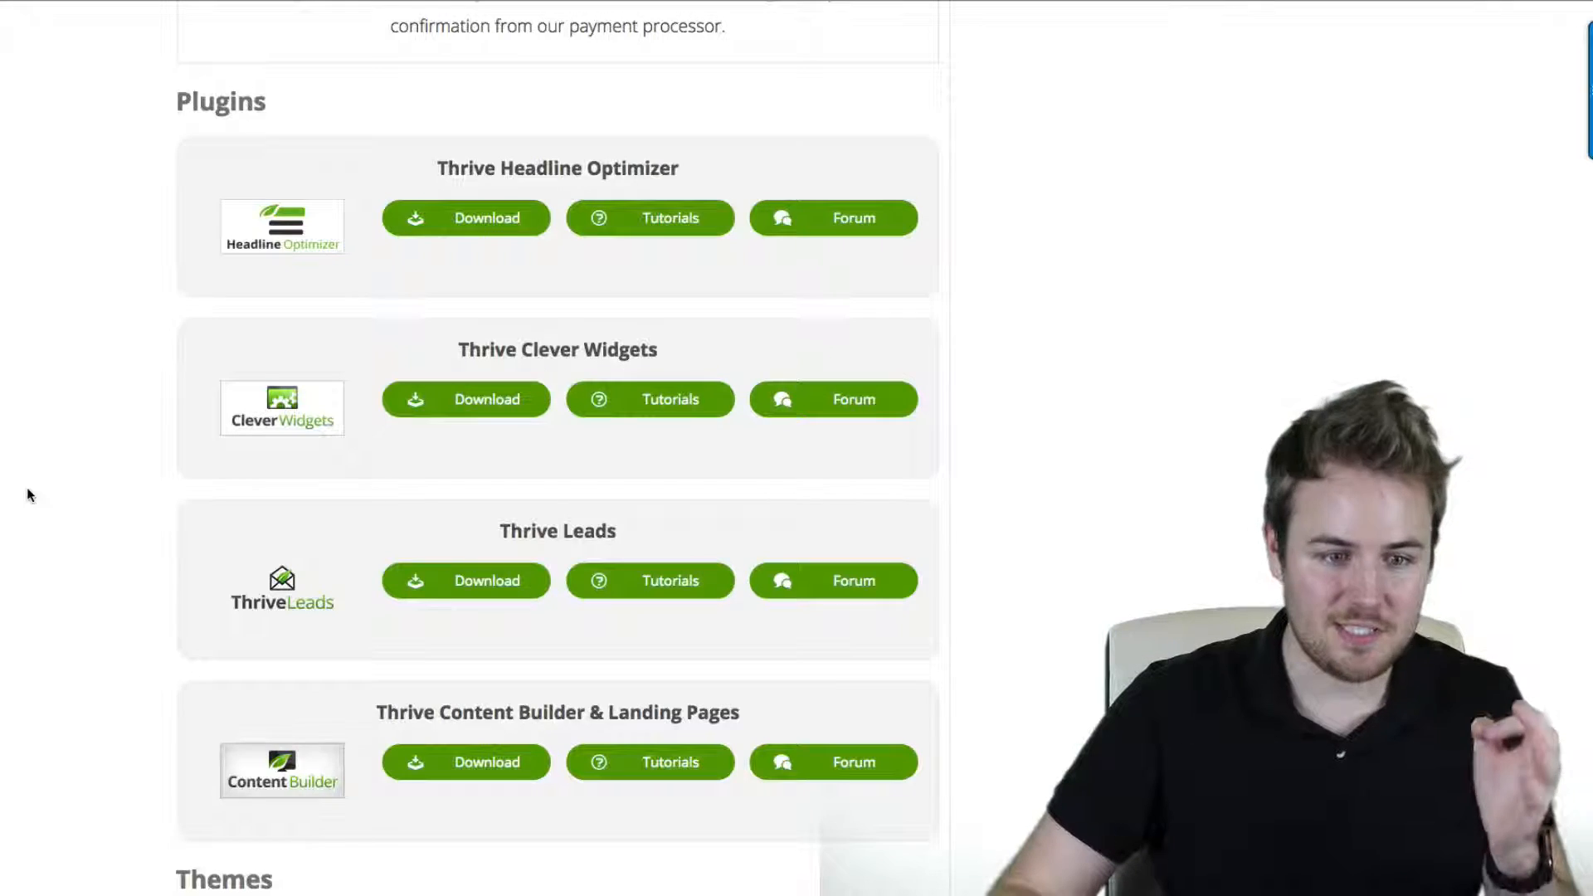
{"action": "scroll", "coordinate": [28, 498], "scroll_direction": "down", "scroll_amount": 4}
{"action": "scroll", "coordinate": [29, 497], "scroll_direction": "down", "scroll_amount": 3}
{"action": "scroll", "coordinate": [151, 267], "scroll_direction": "down", "scroll_amount": 2}
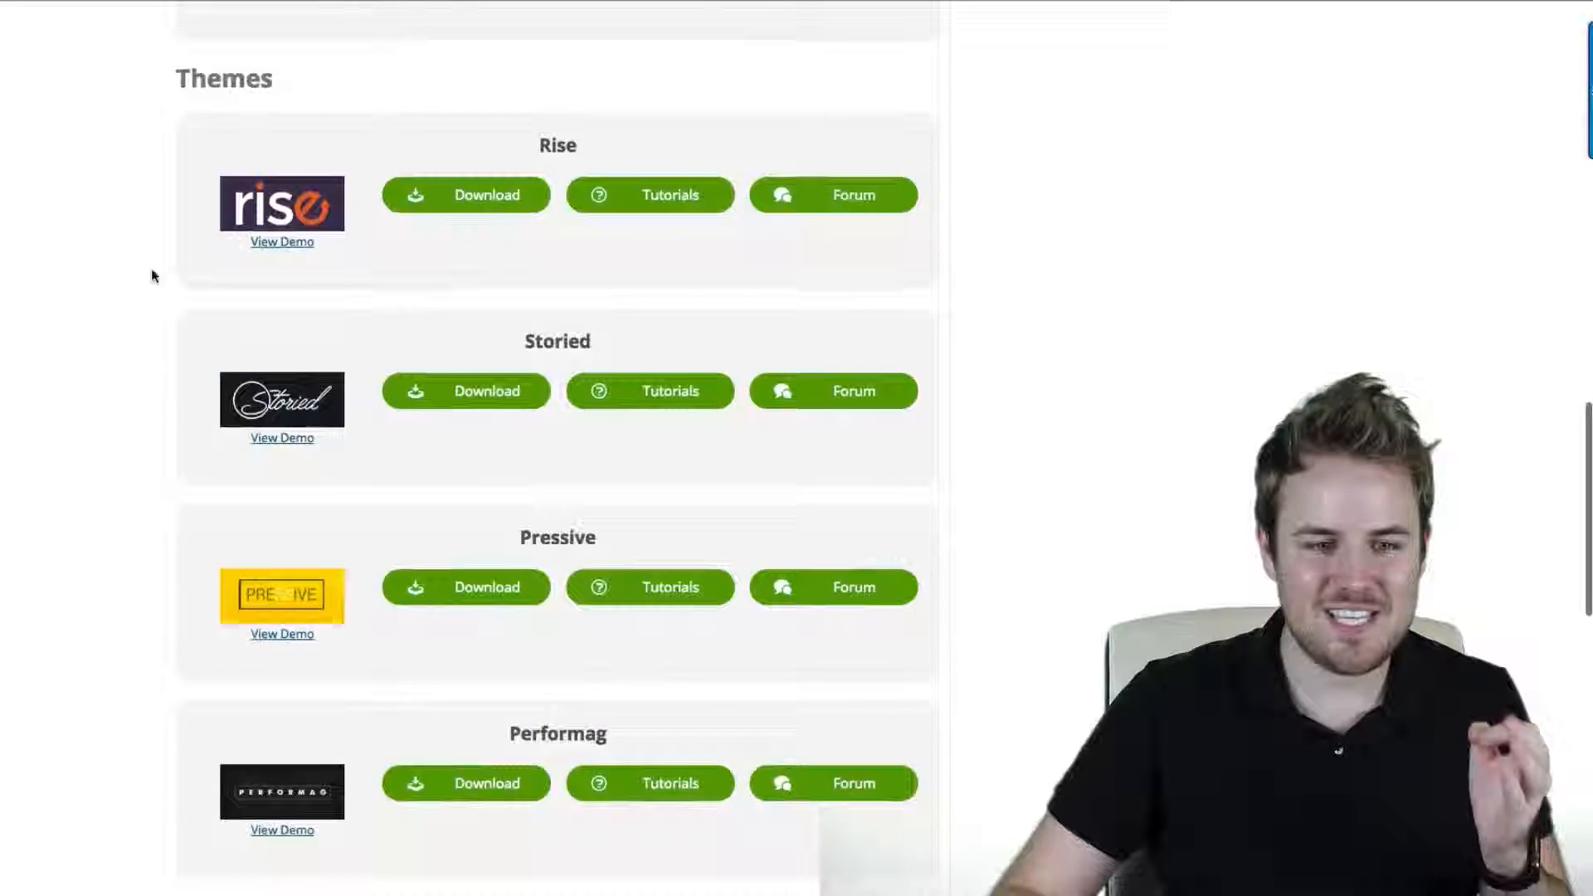
{"action": "scroll", "coordinate": [126, 318], "scroll_direction": "down", "scroll_amount": 1}
{"action": "scroll", "coordinate": [126, 318], "scroll_direction": "down", "scroll_amount": 3}
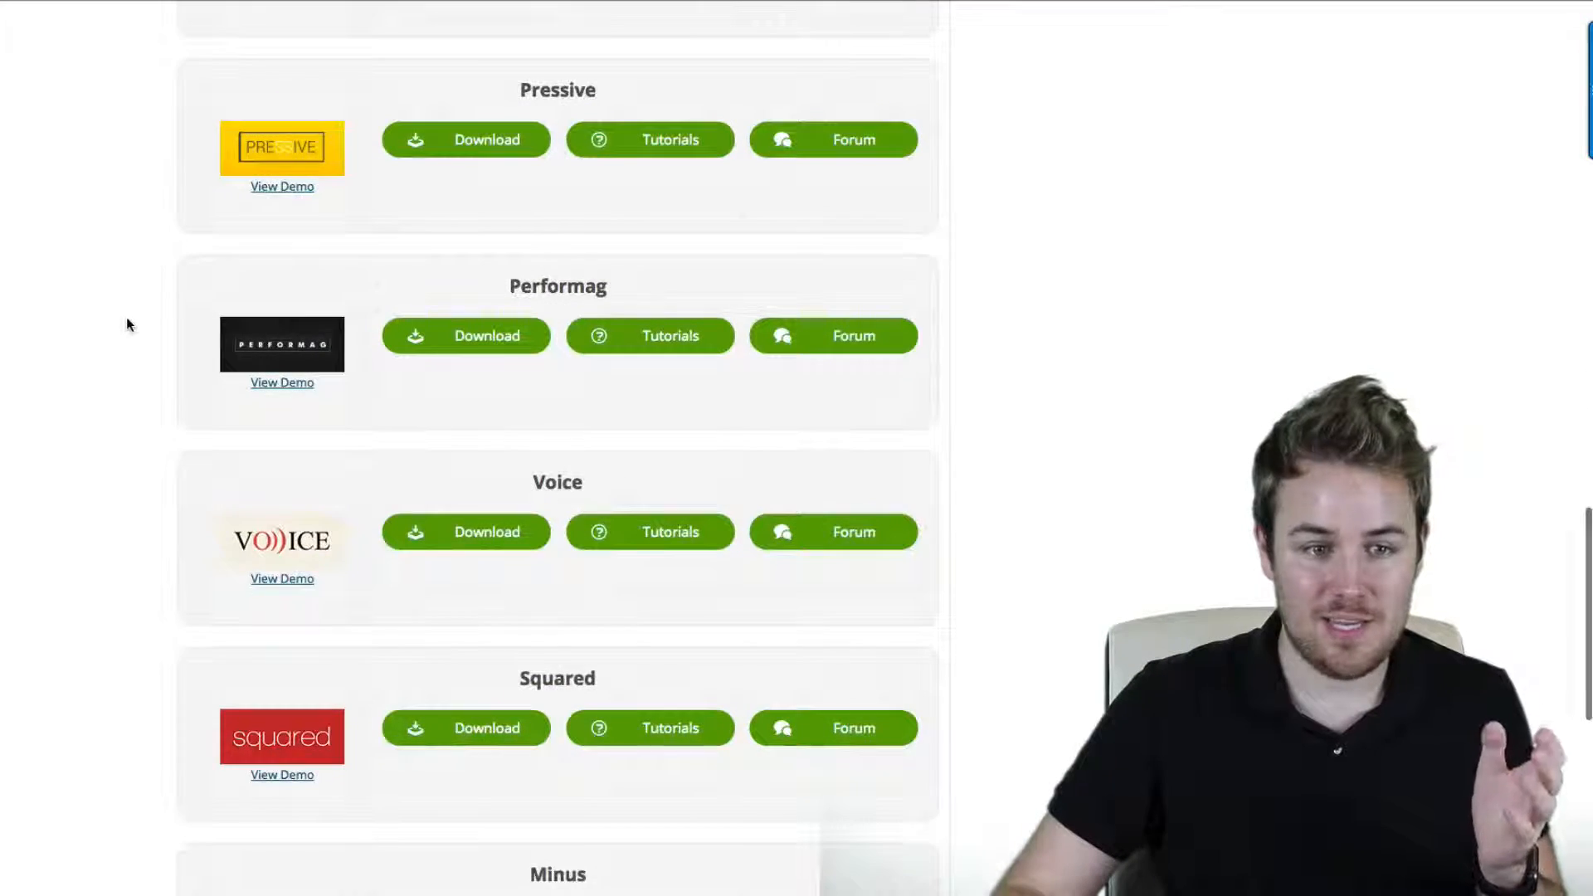
{"action": "scroll", "coordinate": [126, 318], "scroll_direction": "down", "scroll_amount": 2}
{"action": "scroll", "coordinate": [131, 326], "scroll_direction": "down", "scroll_amount": 1}
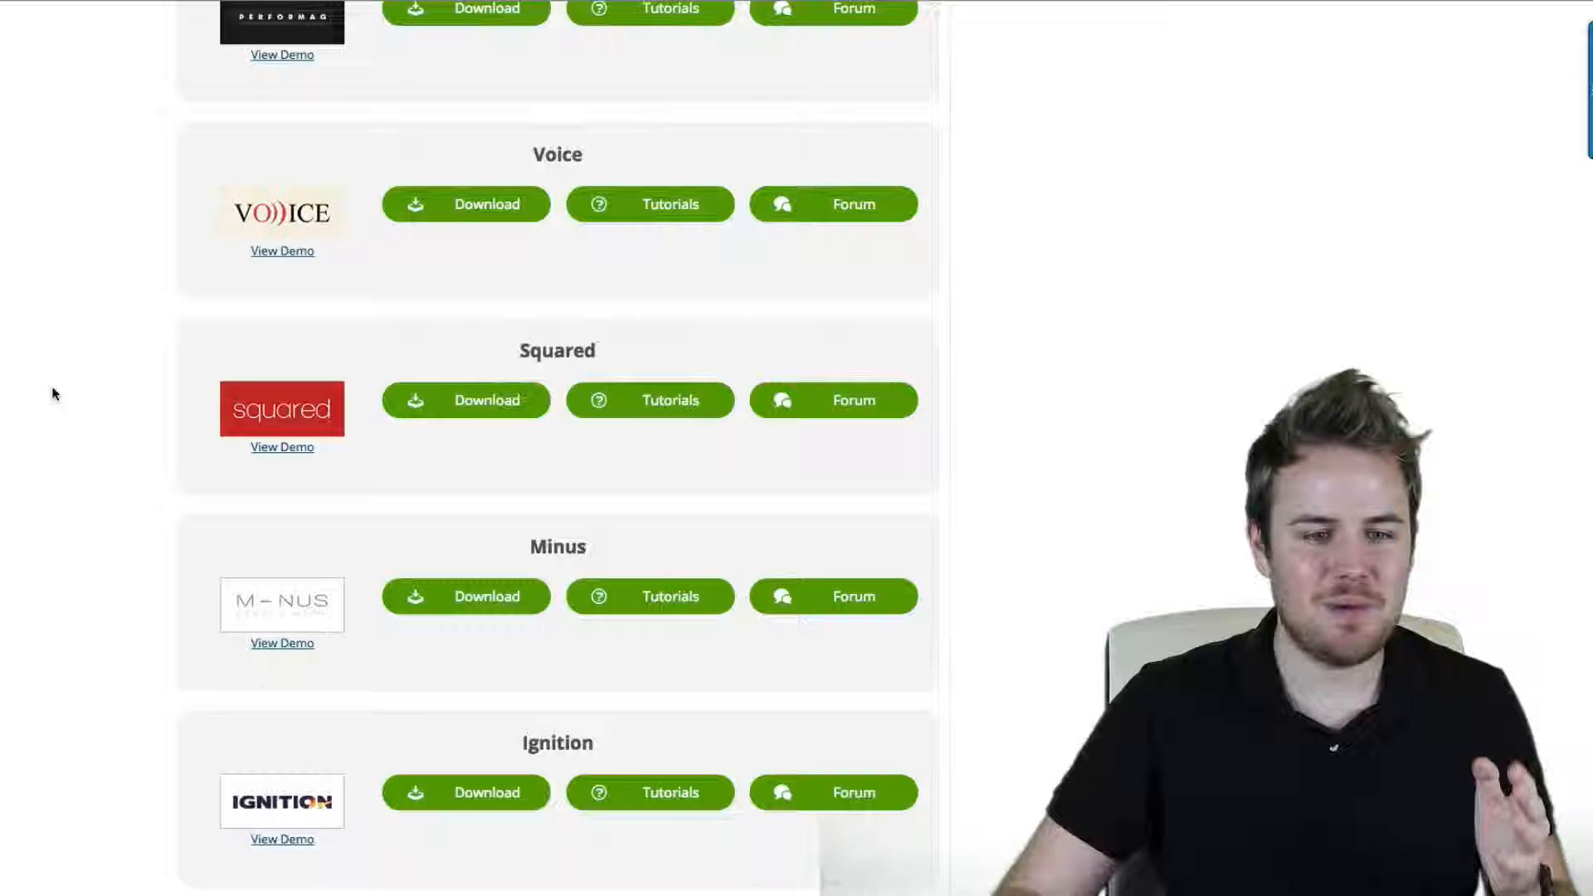
{"action": "scroll", "coordinate": [53, 394], "scroll_direction": "down", "scroll_amount": 2}
{"action": "scroll", "coordinate": [53, 394], "scroll_direction": "down", "scroll_amount": 3}
{"action": "scroll", "coordinate": [53, 394], "scroll_direction": "down", "scroll_amount": 3}
{"action": "scroll", "coordinate": [52, 394], "scroll_direction": "down", "scroll_amount": 1}
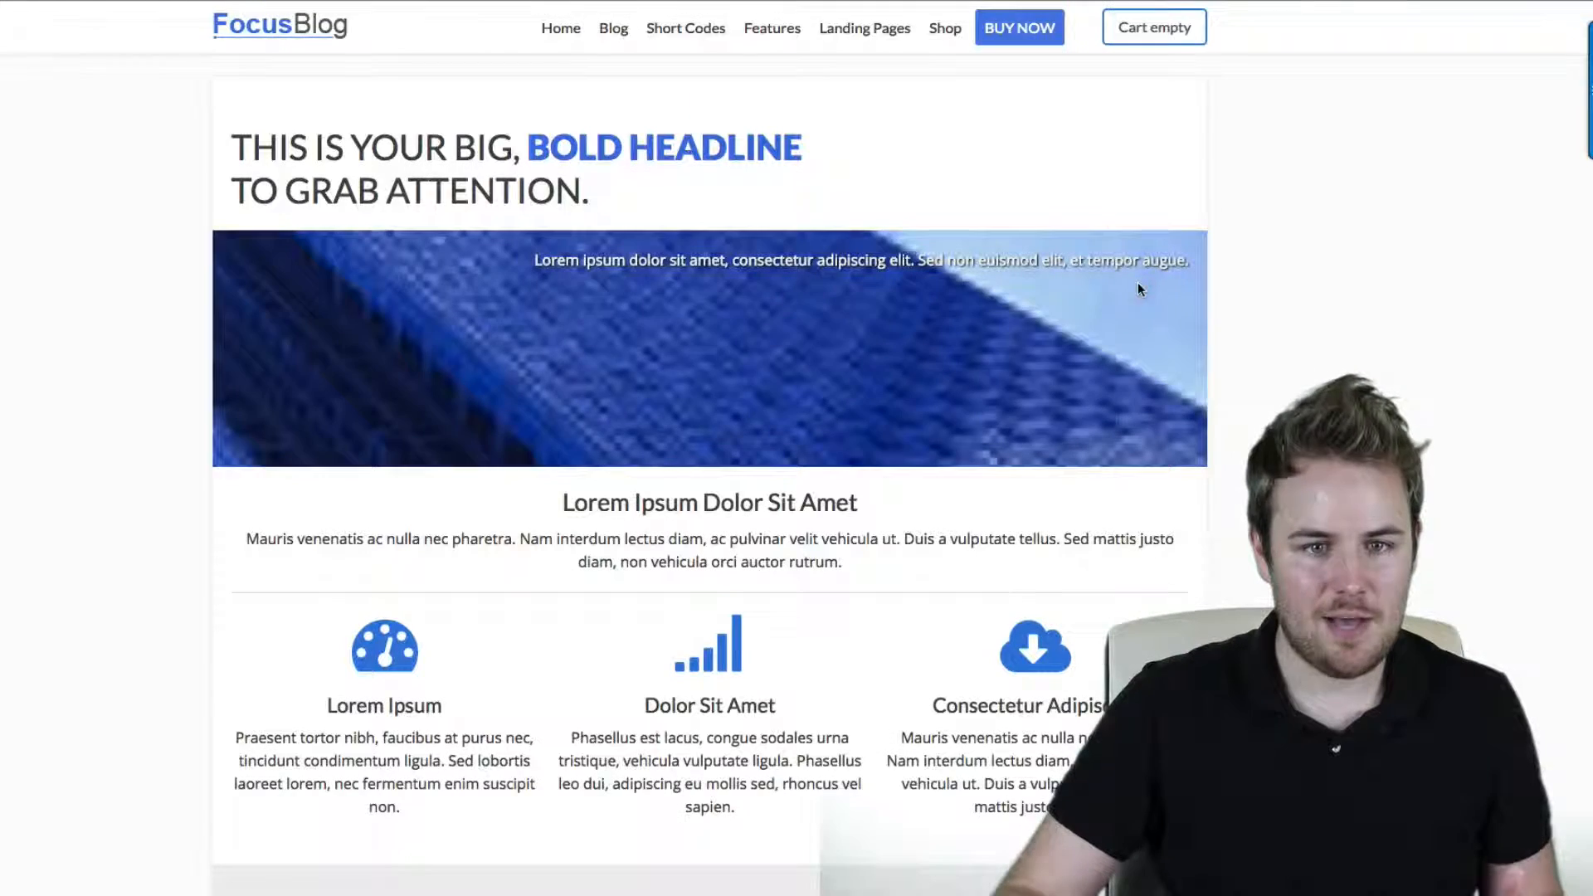
{"action": "scroll", "coordinate": [1292, 272], "scroll_direction": "down", "scroll_amount": 2}
{"action": "scroll", "coordinate": [1293, 271], "scroll_direction": "down", "scroll_amount": 5}
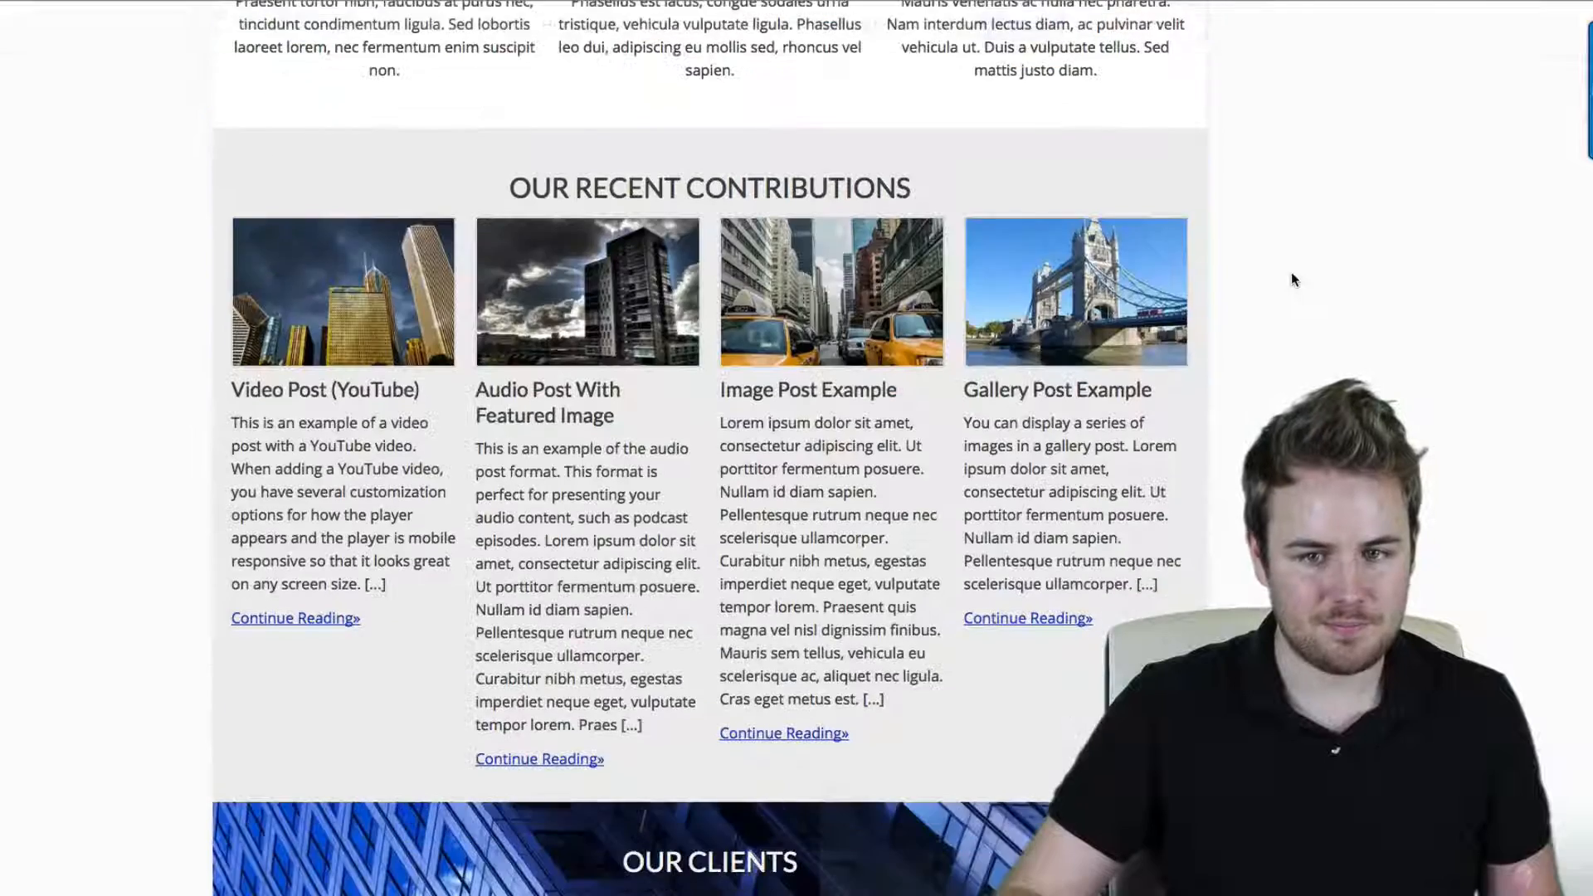
{"action": "scroll", "coordinate": [1291, 272], "scroll_direction": "down", "scroll_amount": 3}
{"action": "scroll", "coordinate": [1292, 271], "scroll_direction": "down", "scroll_amount": 2}
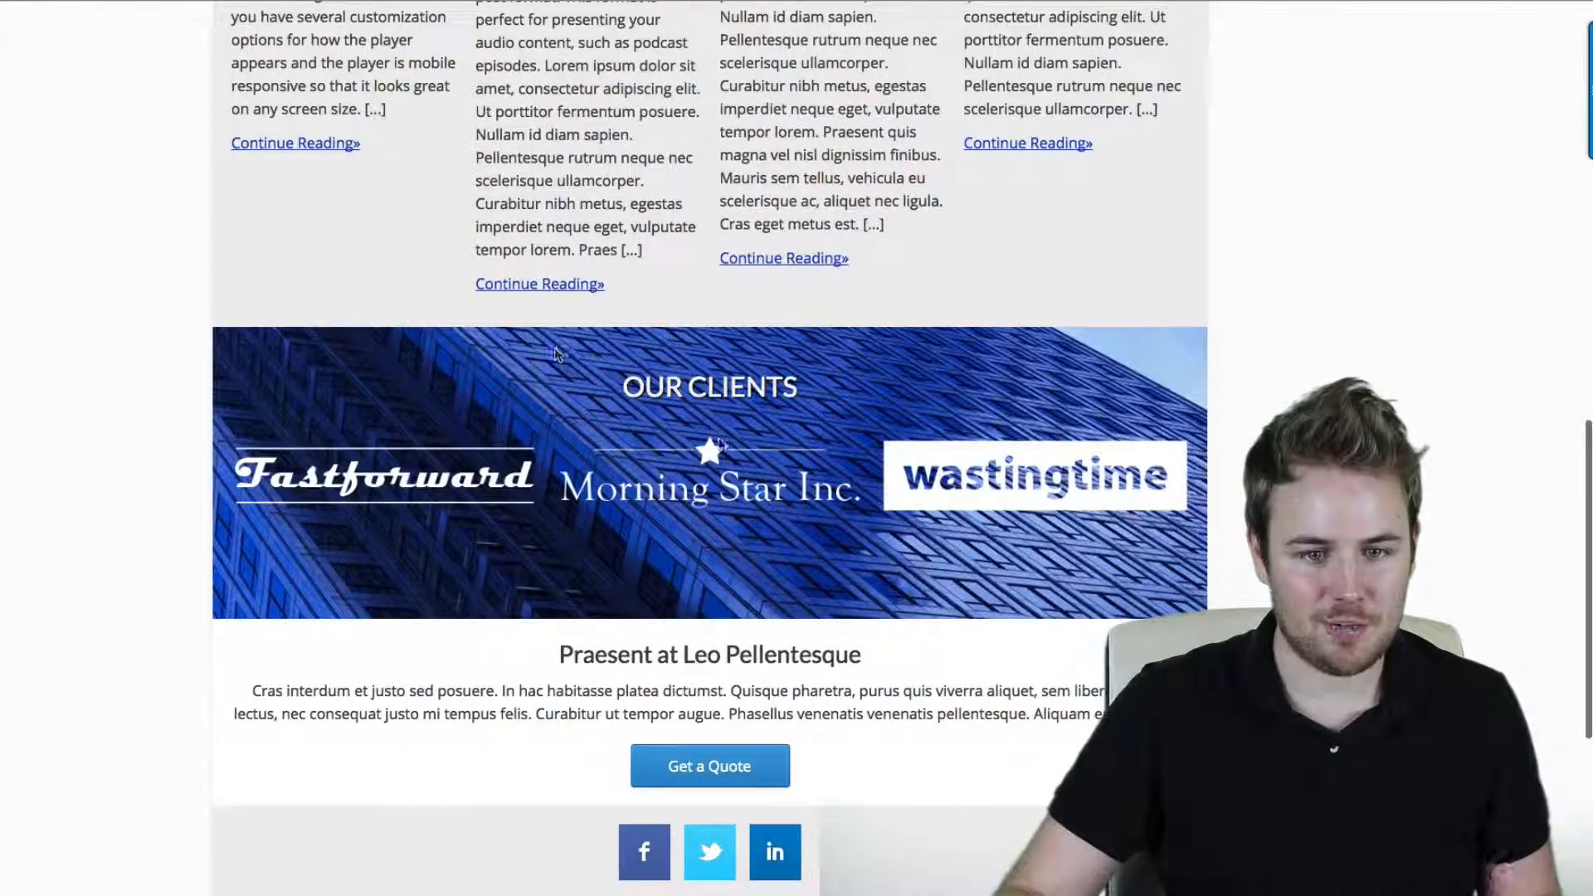
{"action": "scroll", "coordinate": [558, 355], "scroll_direction": "up", "scroll_amount": 2}
{"action": "scroll", "coordinate": [785, 574], "scroll_direction": "up", "scroll_amount": 5}
{"action": "scroll", "coordinate": [786, 574], "scroll_direction": "down", "scroll_amount": 10}
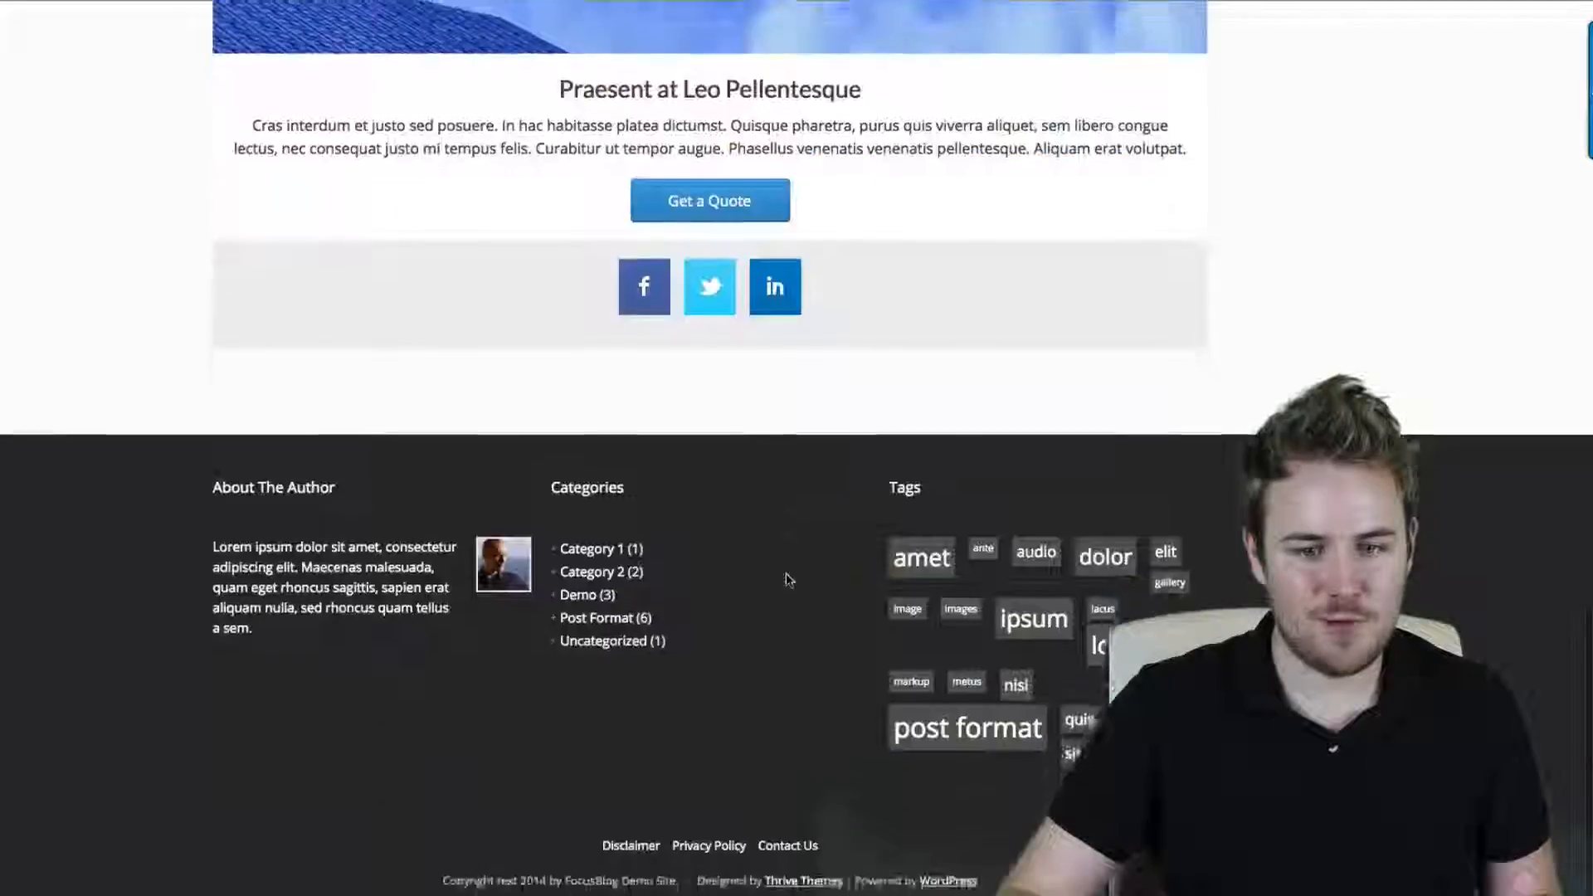
{"action": "scroll", "coordinate": [785, 578], "scroll_direction": "up", "scroll_amount": 8}
{"action": "scroll", "coordinate": [785, 579], "scroll_direction": "up", "scroll_amount": 8}
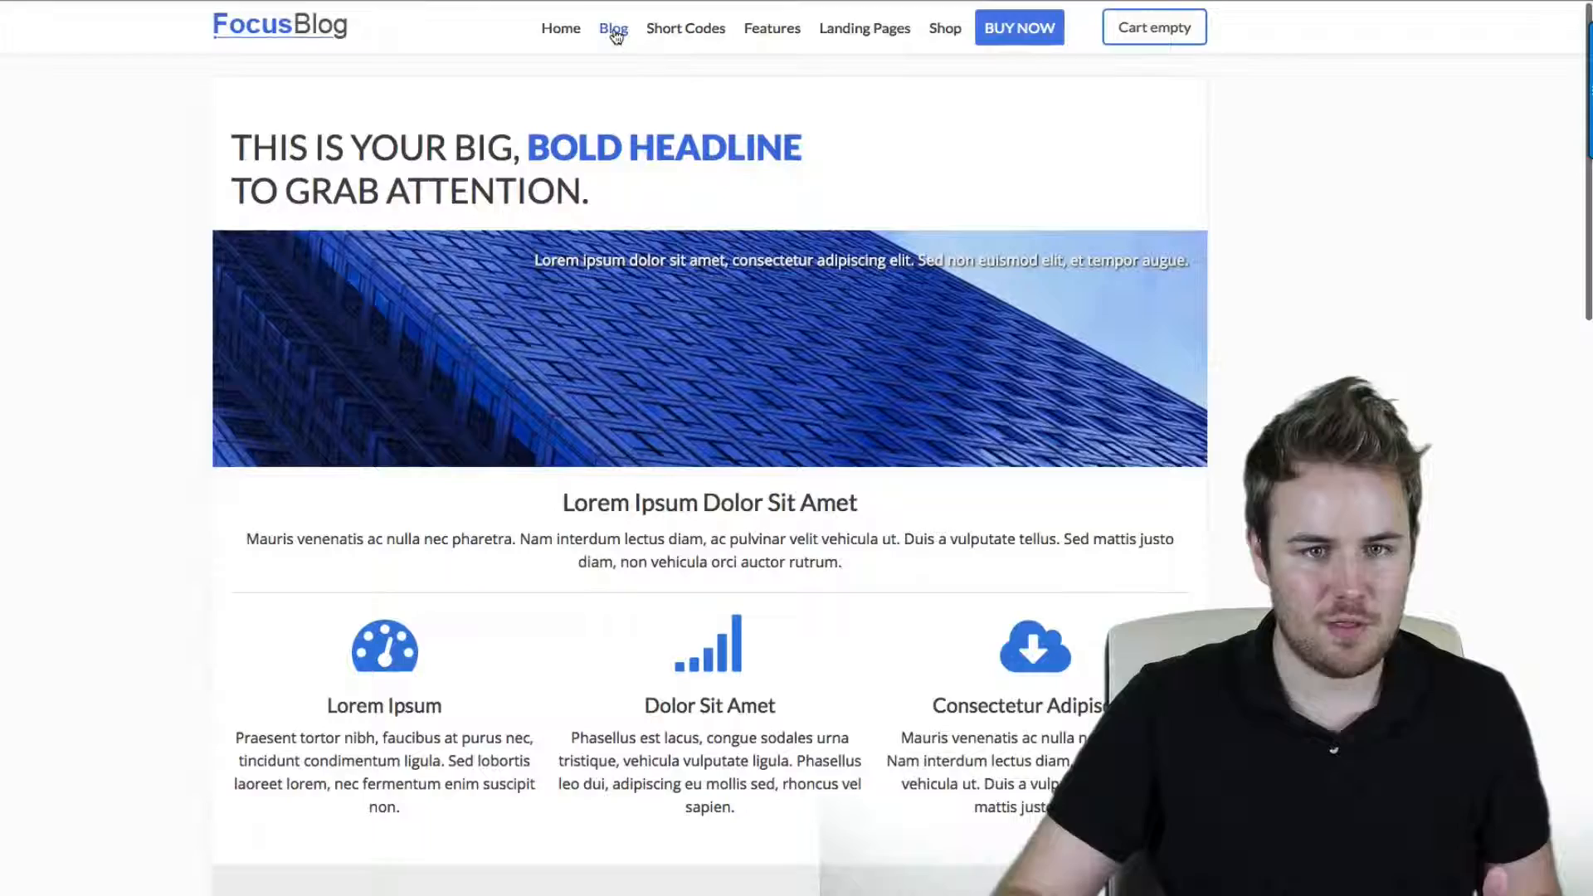
Step: Browse the FocusBlog demo's Blog page from the top navigation
{"action": "left_click", "coordinate": [616, 30]}
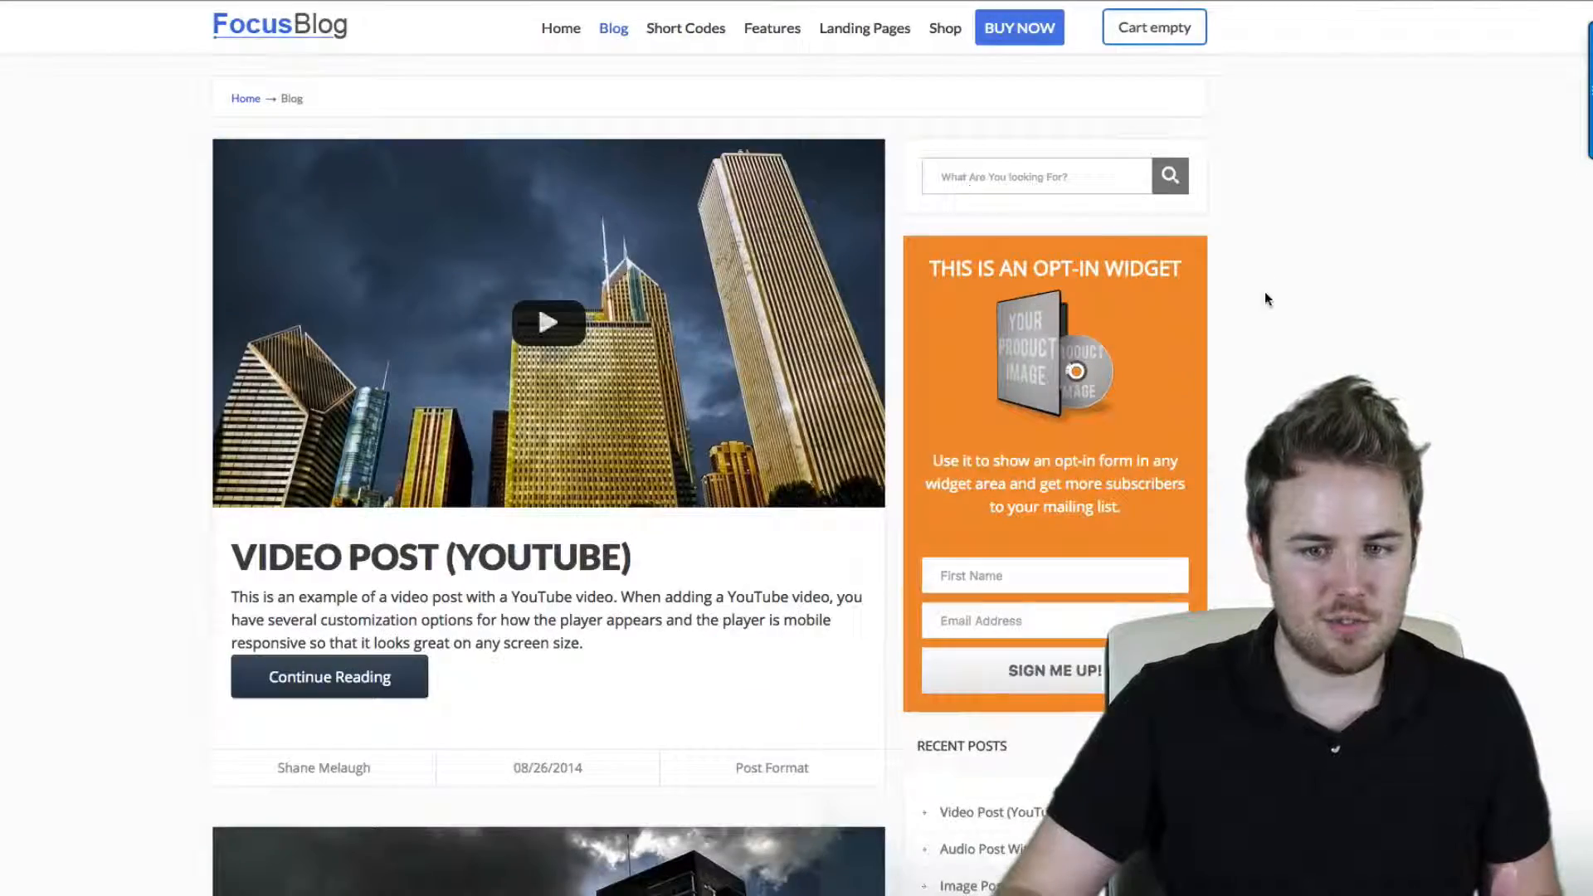
{"action": "scroll", "coordinate": [1264, 298], "scroll_direction": "down", "scroll_amount": 5}
{"action": "scroll", "coordinate": [1265, 299], "scroll_direction": "down", "scroll_amount": 4}
{"action": "scroll", "coordinate": [1265, 299], "scroll_direction": "down", "scroll_amount": 3}
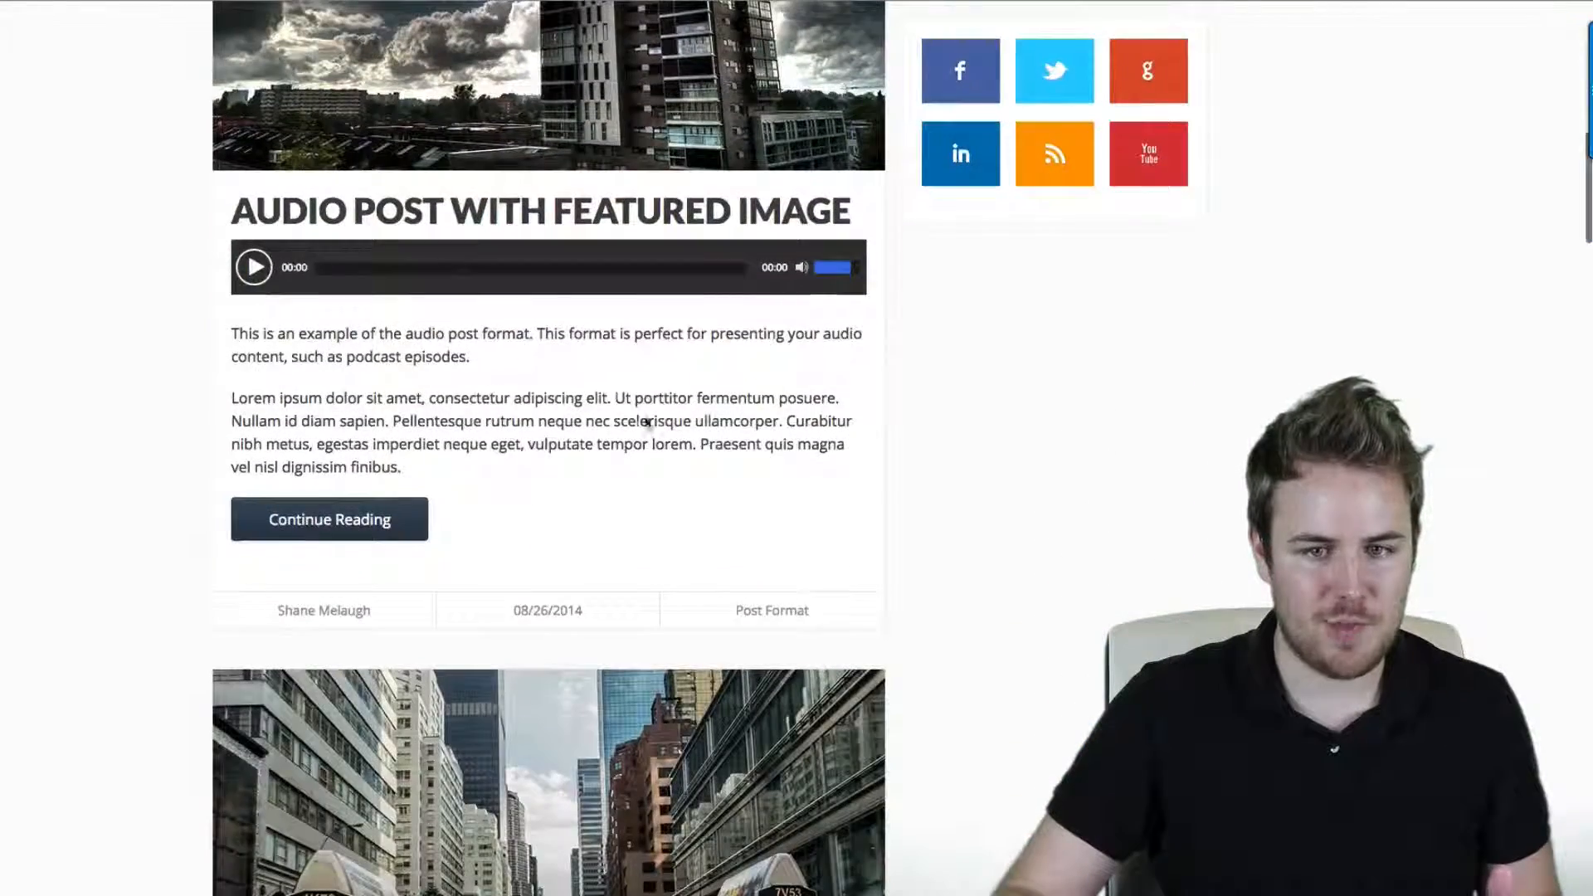
{"action": "scroll", "coordinate": [1070, 386], "scroll_direction": "down", "scroll_amount": 5}
{"action": "scroll", "coordinate": [1070, 399], "scroll_direction": "up", "scroll_amount": 8}
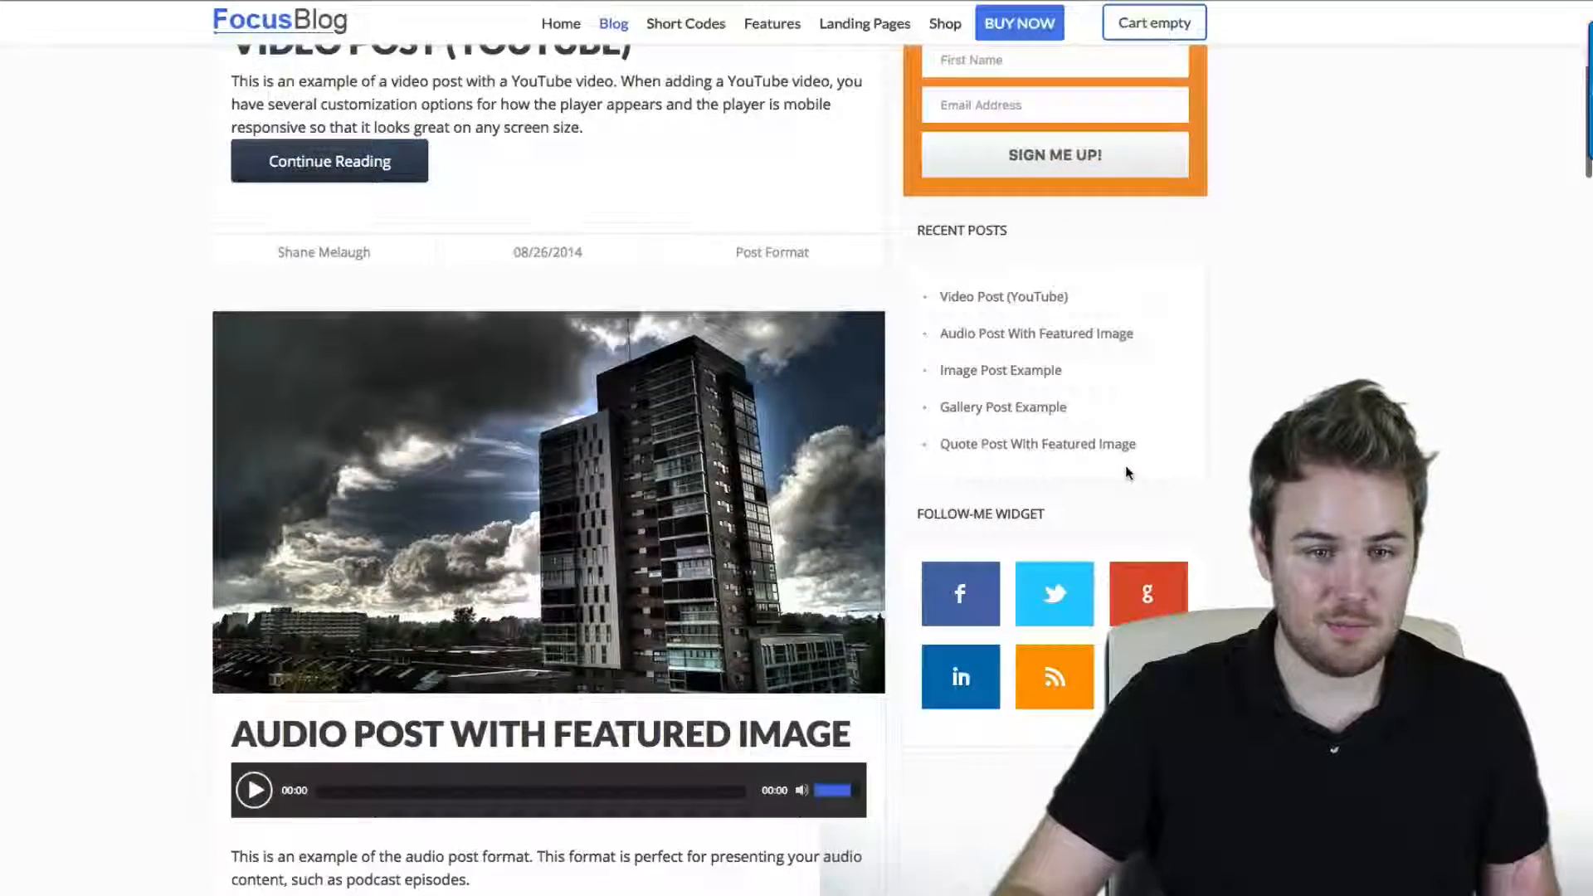
{"action": "scroll", "coordinate": [1128, 473], "scroll_direction": "up", "scroll_amount": 5}
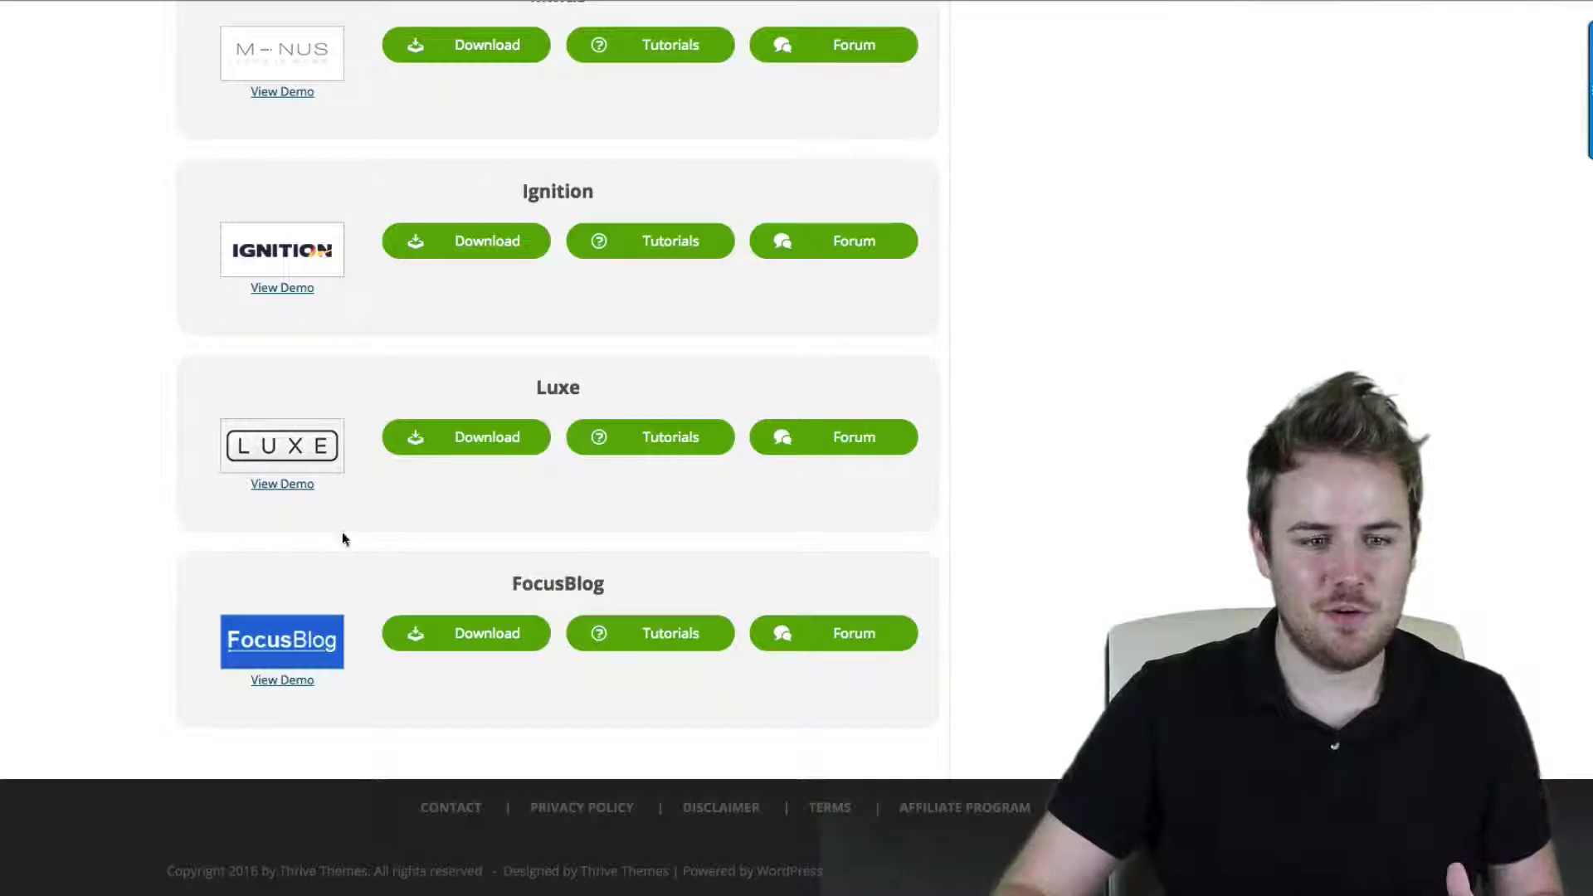
{"action": "scroll", "coordinate": [342, 535], "scroll_direction": "up", "scroll_amount": 1}
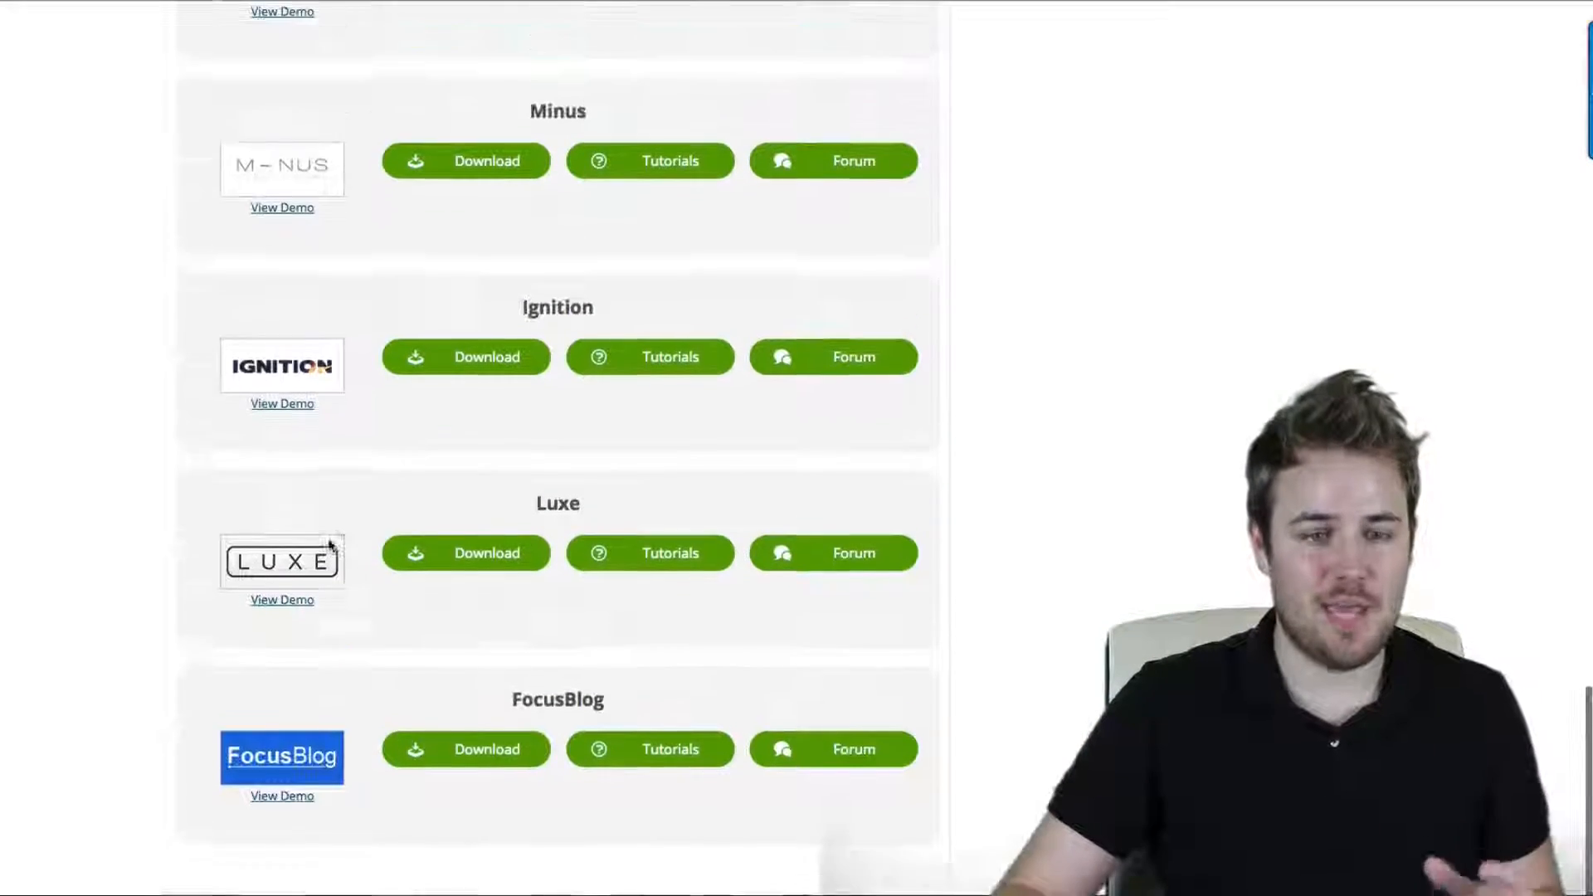
Step: Preview the Luxe demo, go back to the themes list, then preview the Pressive demo
{"action": "left_click", "coordinate": [281, 600]}
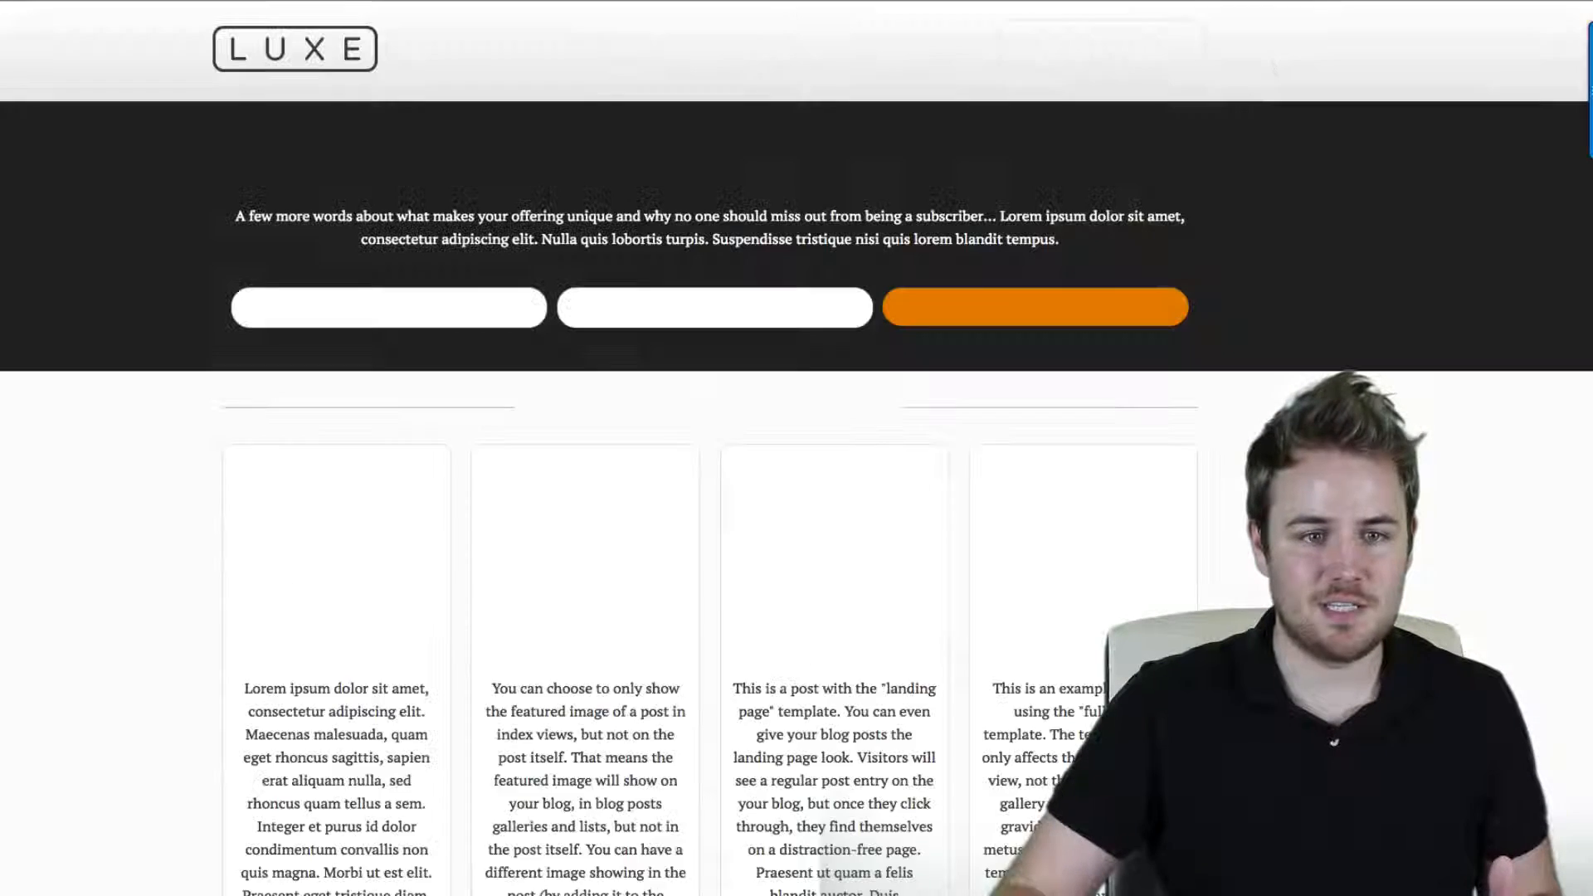
{"action": "scroll", "coordinate": [1193, 257], "scroll_direction": "down", "scroll_amount": 4}
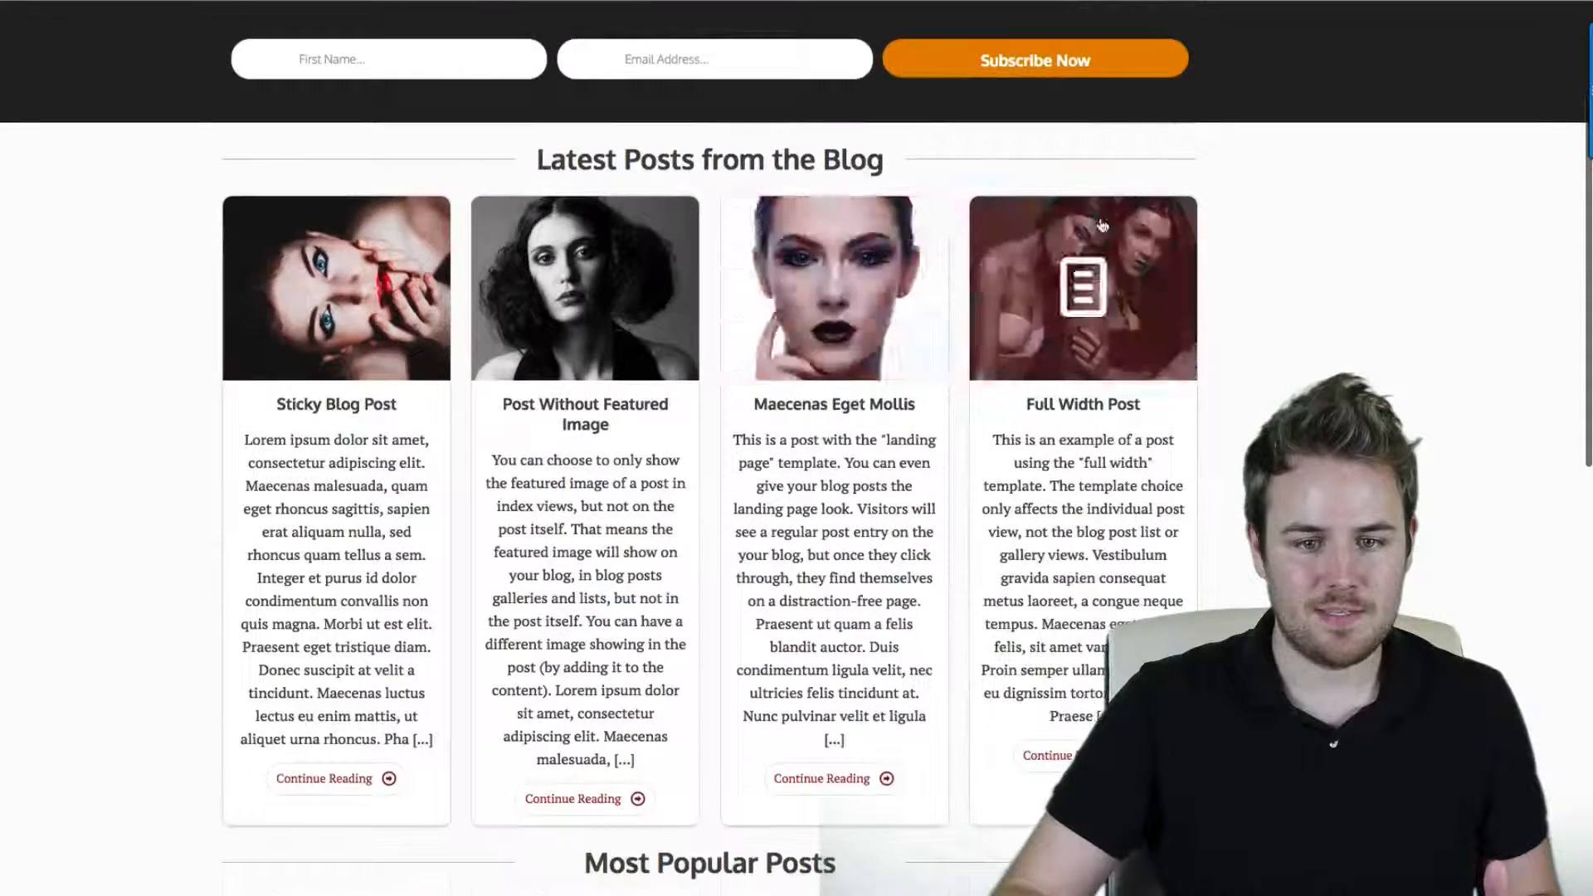
{"action": "scroll", "coordinate": [1193, 257], "scroll_direction": "down", "scroll_amount": 4}
{"action": "key", "text": "alt+Left"}
{"action": "scroll", "coordinate": [93, 536], "scroll_direction": "up", "scroll_amount": 3}
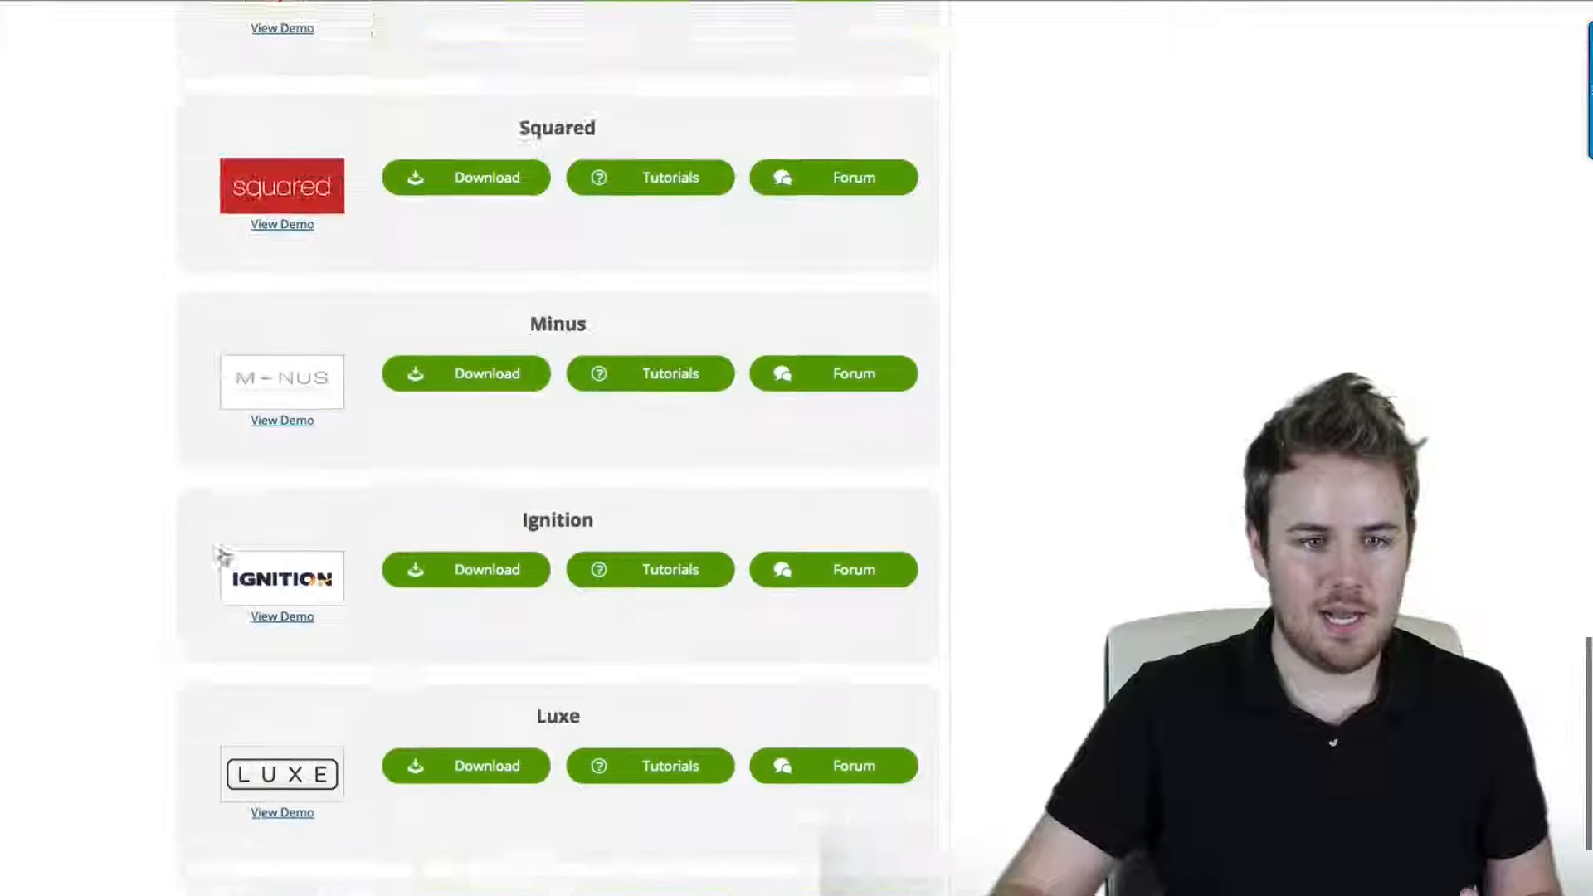
{"action": "scroll", "coordinate": [93, 537], "scroll_direction": "up", "scroll_amount": 3}
{"action": "scroll", "coordinate": [92, 536], "scroll_direction": "up", "scroll_amount": 3}
{"action": "scroll", "coordinate": [100, 542], "scroll_direction": "up", "scroll_amount": 3}
{"action": "scroll", "coordinate": [100, 541], "scroll_direction": "up", "scroll_amount": 2}
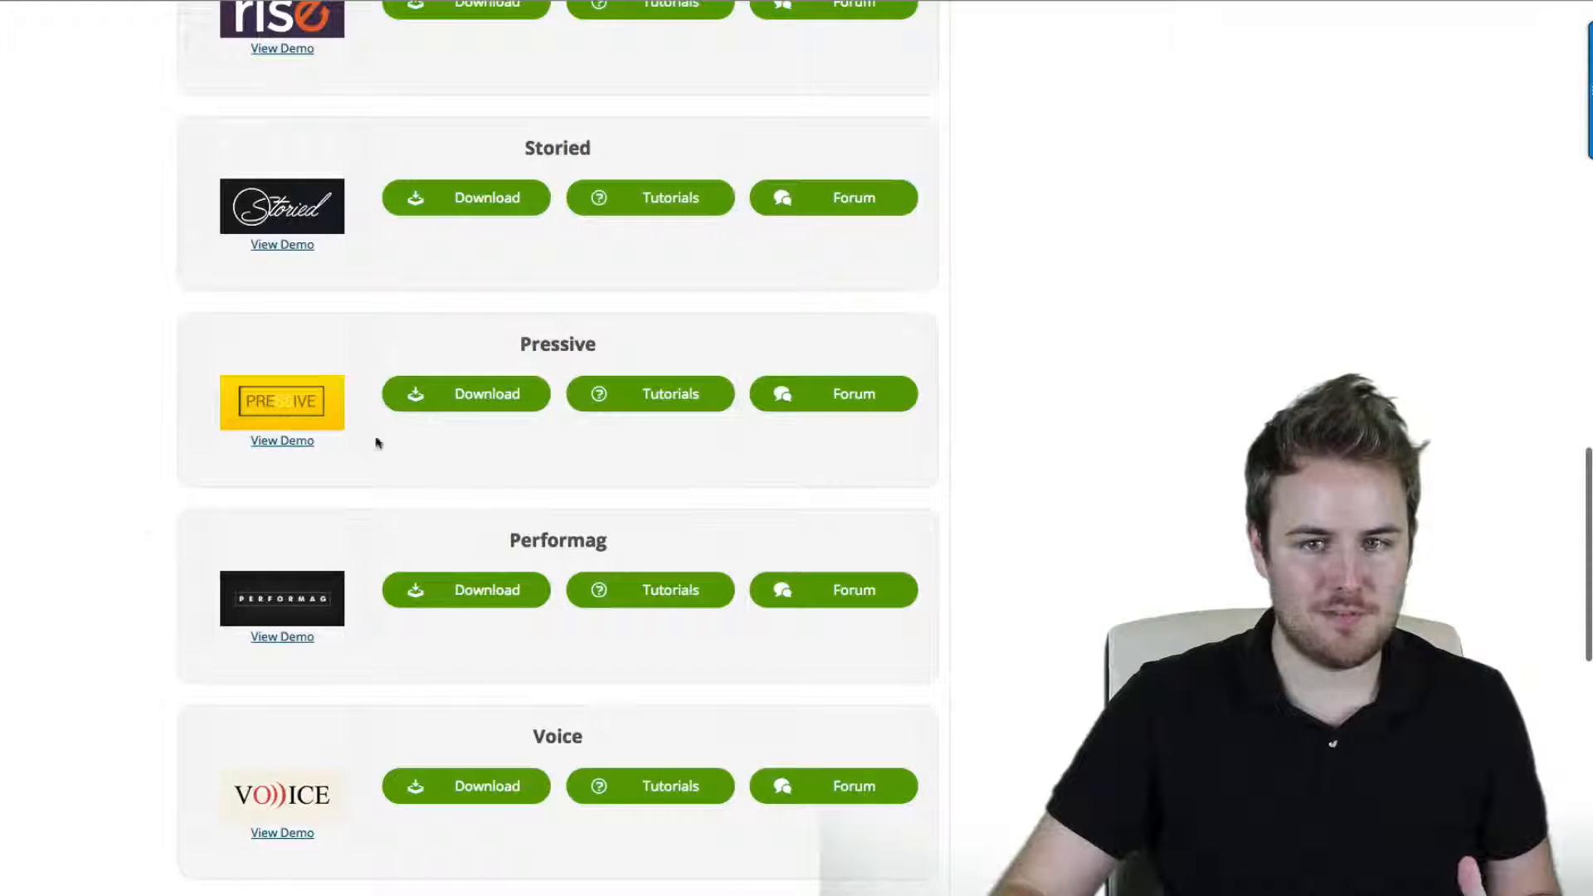
{"action": "left_click", "coordinate": [283, 441]}
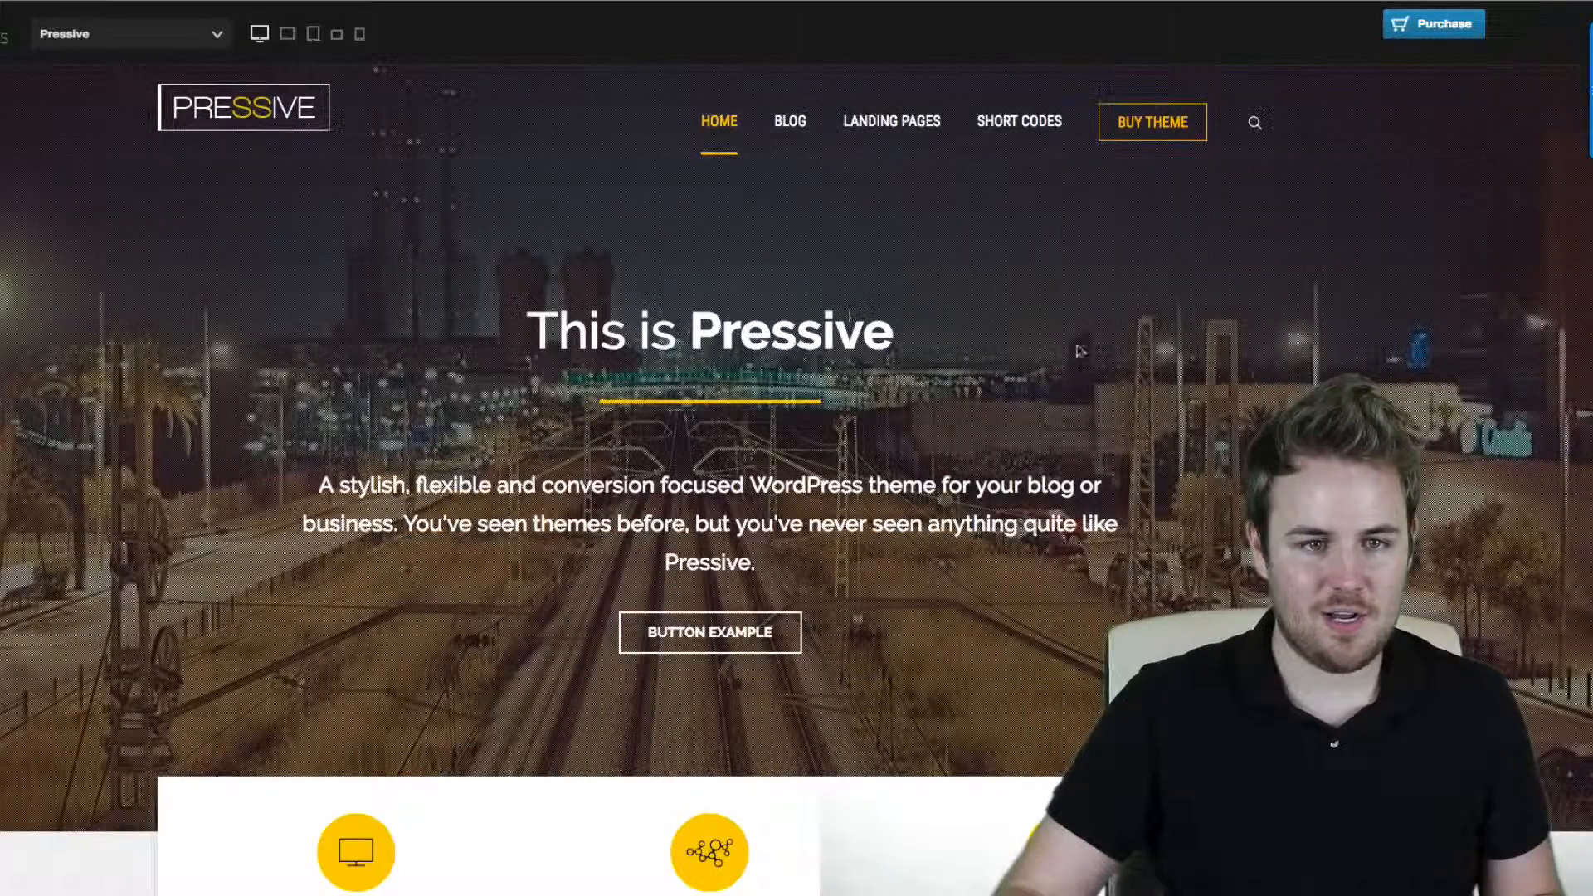
{"action": "scroll", "coordinate": [894, 322], "scroll_direction": "up", "scroll_amount": 3}
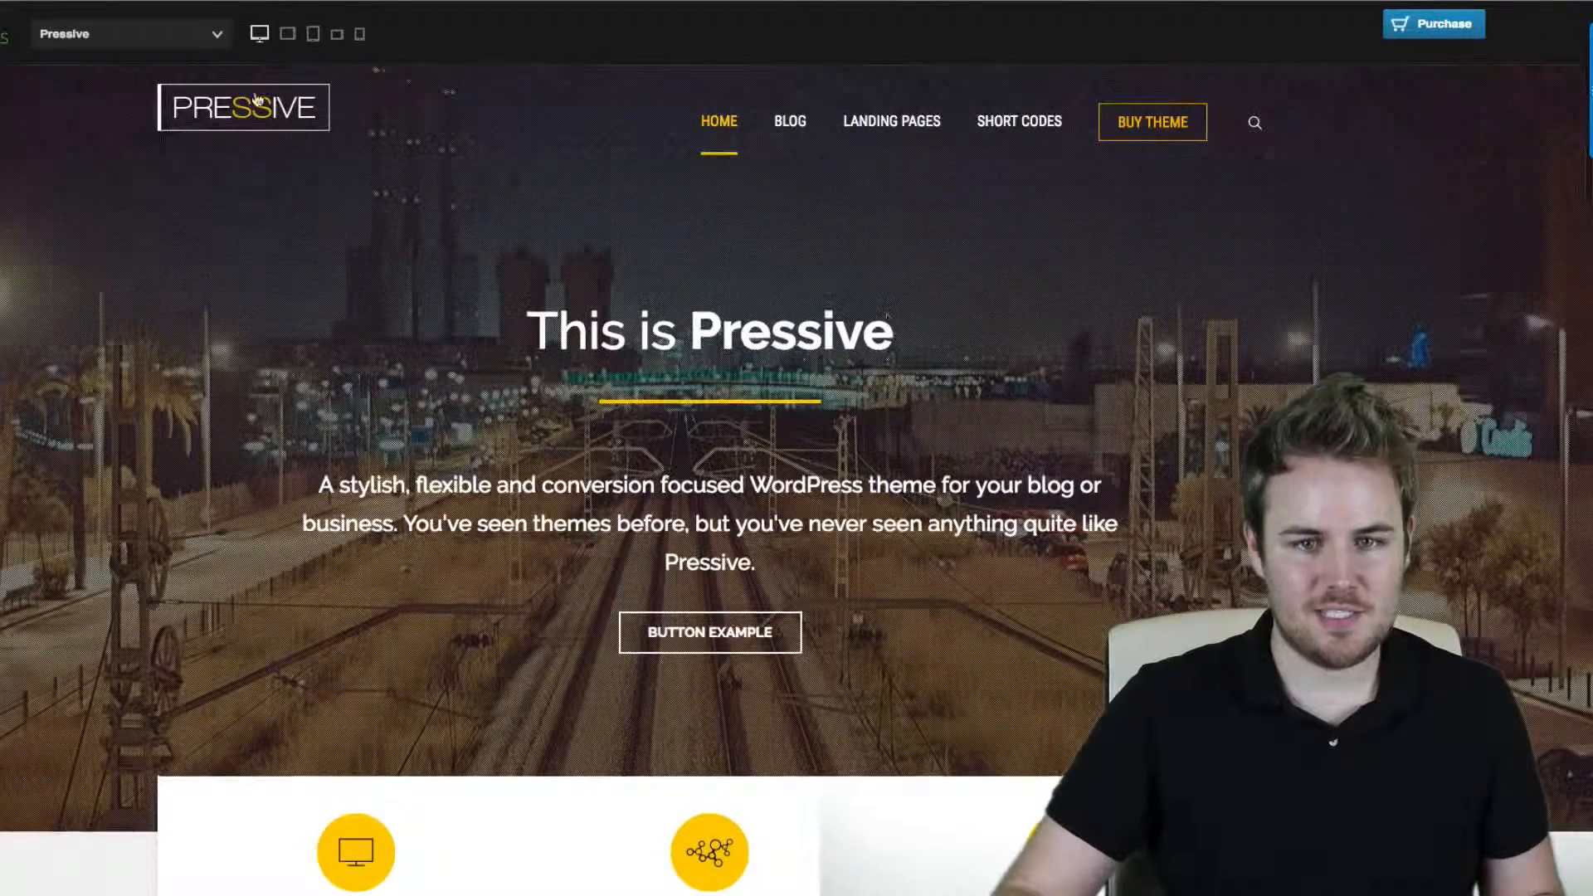
{"action": "scroll", "coordinate": [798, 498], "scroll_direction": "down", "scroll_amount": 4}
{"action": "scroll", "coordinate": [797, 499], "scroll_direction": "down", "scroll_amount": 3}
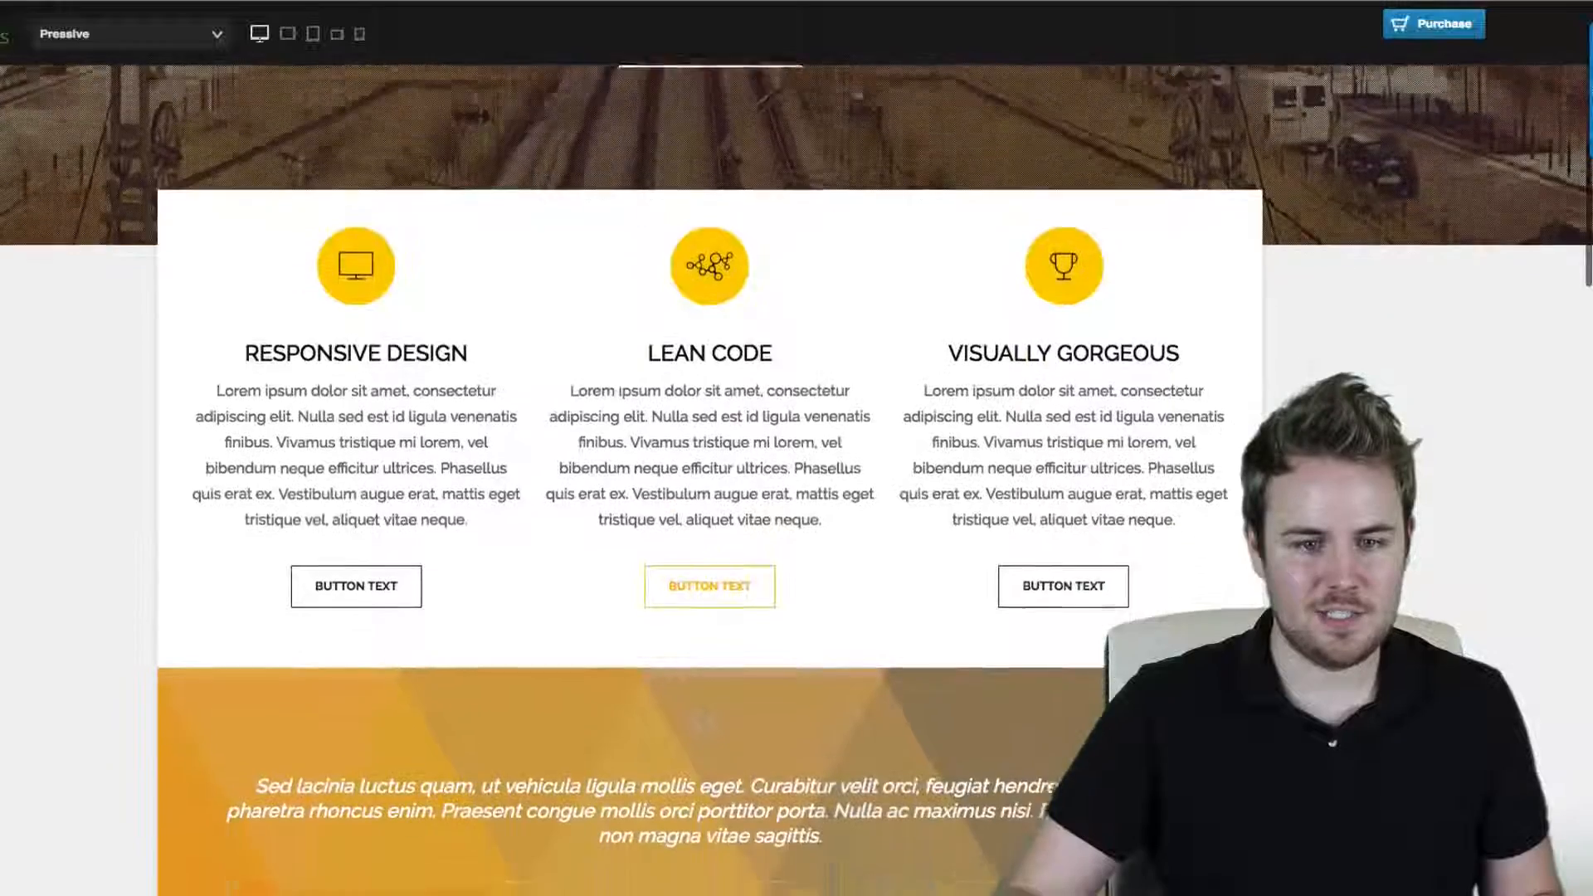
{"action": "scroll", "coordinate": [797, 498], "scroll_direction": "down", "scroll_amount": 4}
{"action": "scroll", "coordinate": [797, 499], "scroll_direction": "down", "scroll_amount": 3}
{"action": "scroll", "coordinate": [797, 499], "scroll_direction": "down", "scroll_amount": 3}
{"action": "scroll", "coordinate": [797, 497], "scroll_direction": "up", "scroll_amount": 2}
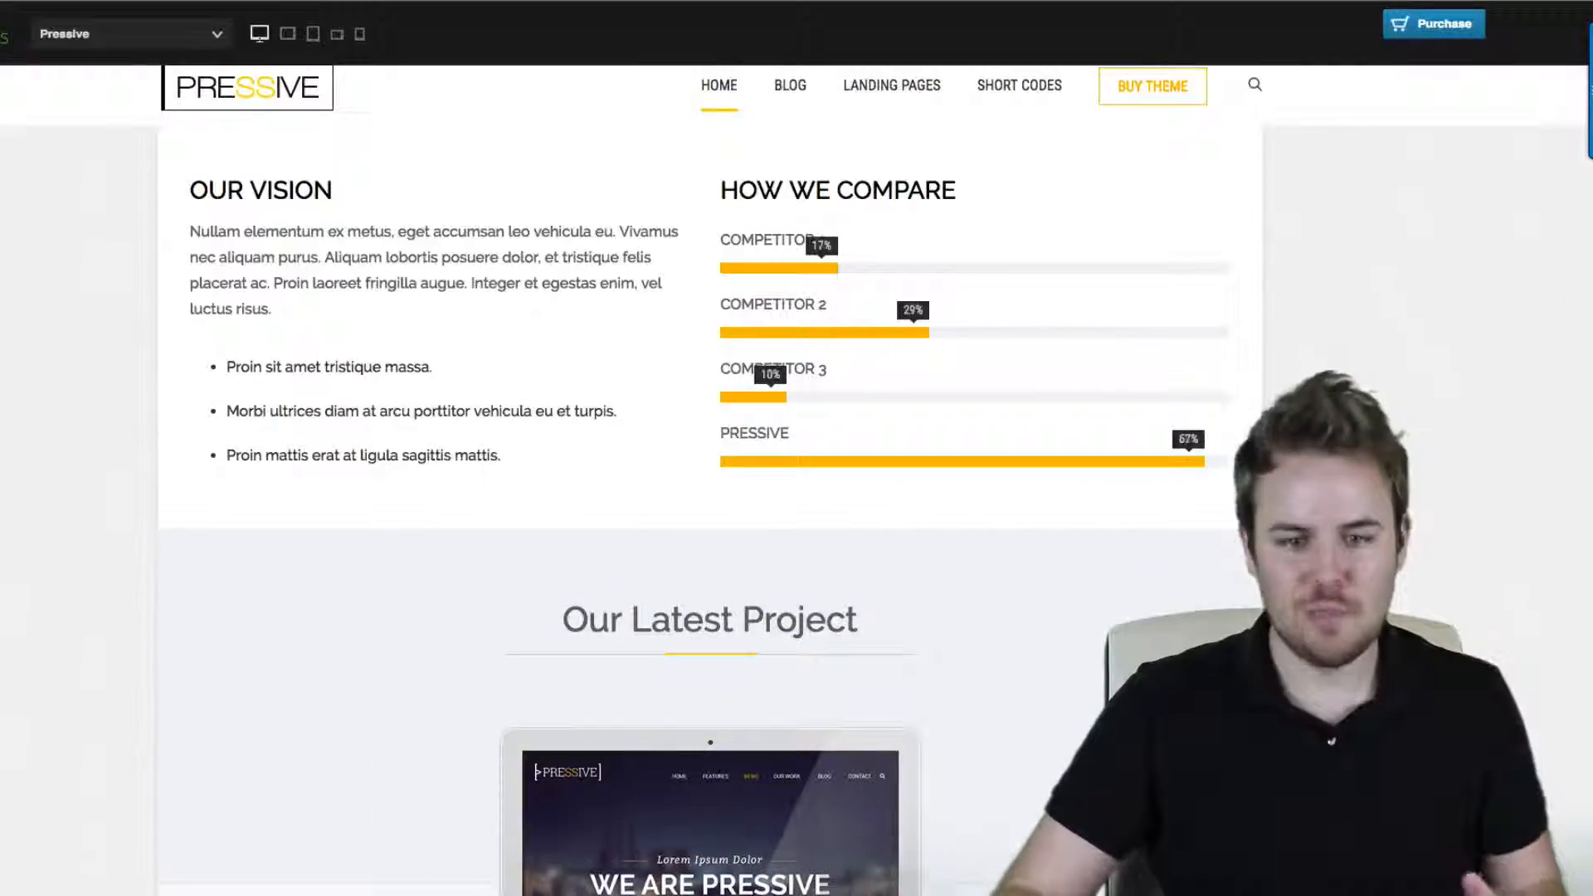
{"action": "scroll", "coordinate": [797, 498], "scroll_direction": "down", "scroll_amount": 5}
{"action": "scroll", "coordinate": [796, 499], "scroll_direction": "down", "scroll_amount": 4}
{"action": "scroll", "coordinate": [797, 498], "scroll_direction": "down", "scroll_amount": 1}
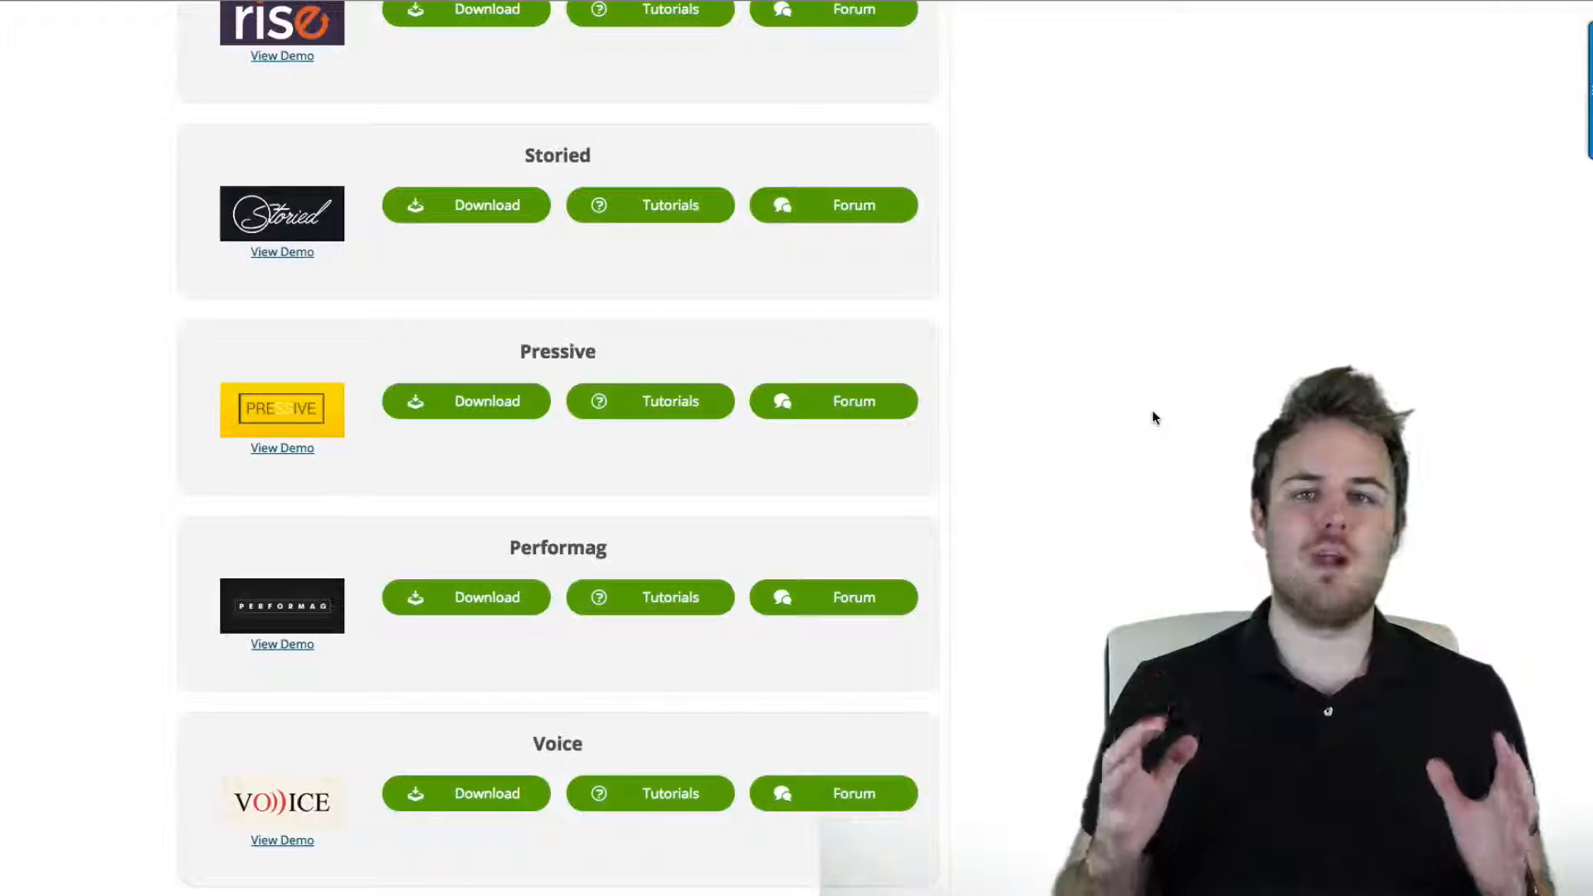
{"action": "scroll", "coordinate": [1129, 432], "scroll_direction": "up", "scroll_amount": 1}
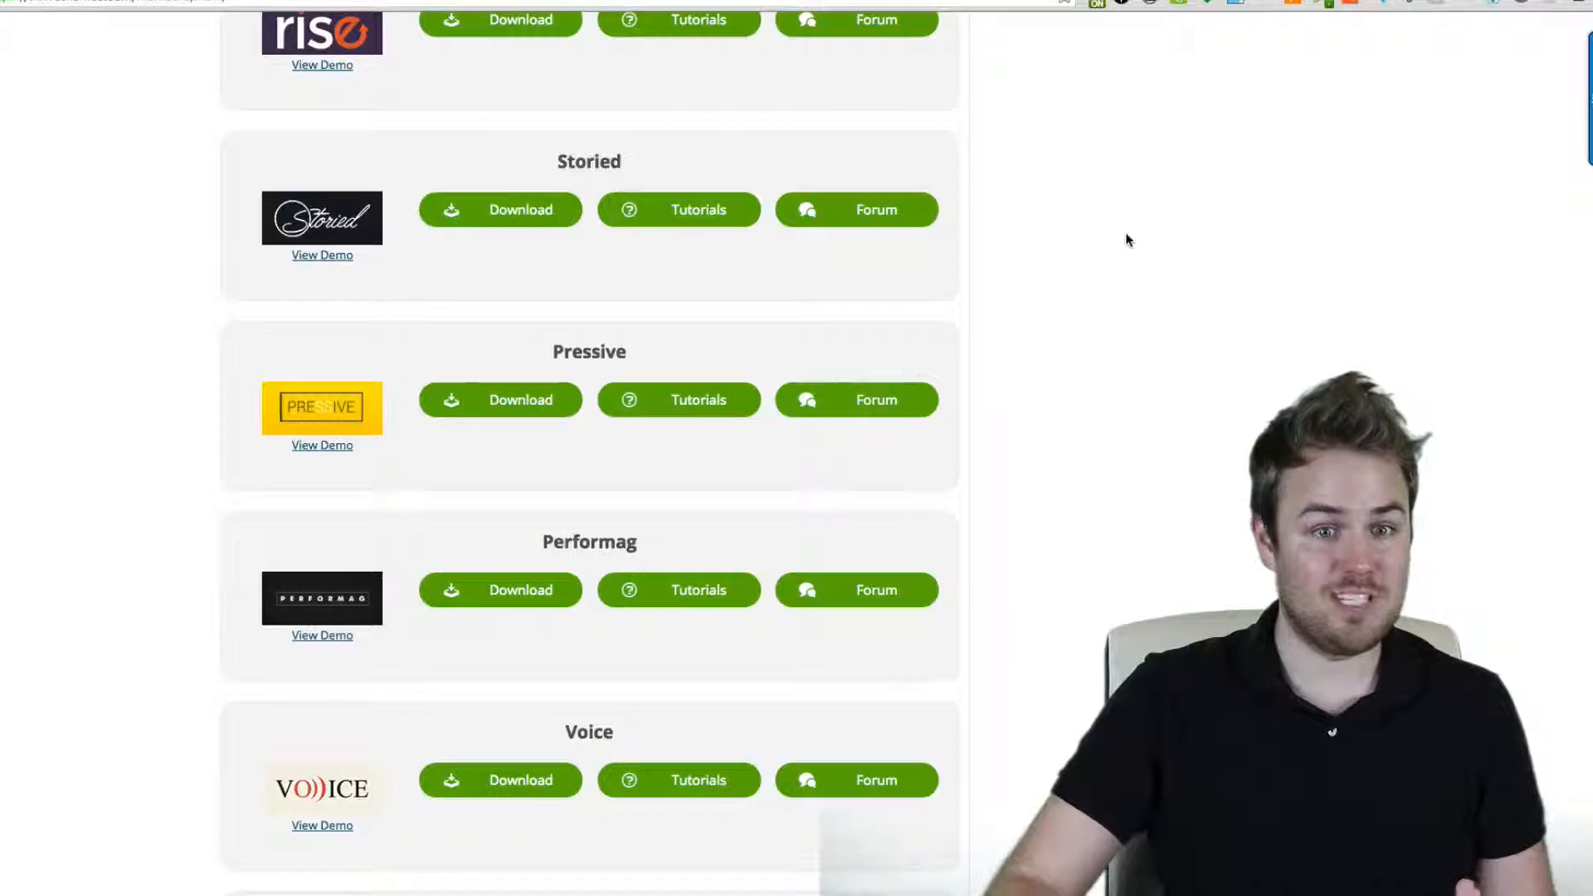
{"action": "scroll", "coordinate": [1127, 240], "scroll_direction": "up", "scroll_amount": 3}
{"action": "scroll", "coordinate": [1127, 295], "scroll_direction": "up", "scroll_amount": 2}
{"action": "scroll", "coordinate": [1127, 374], "scroll_direction": "up", "scroll_amount": 4}
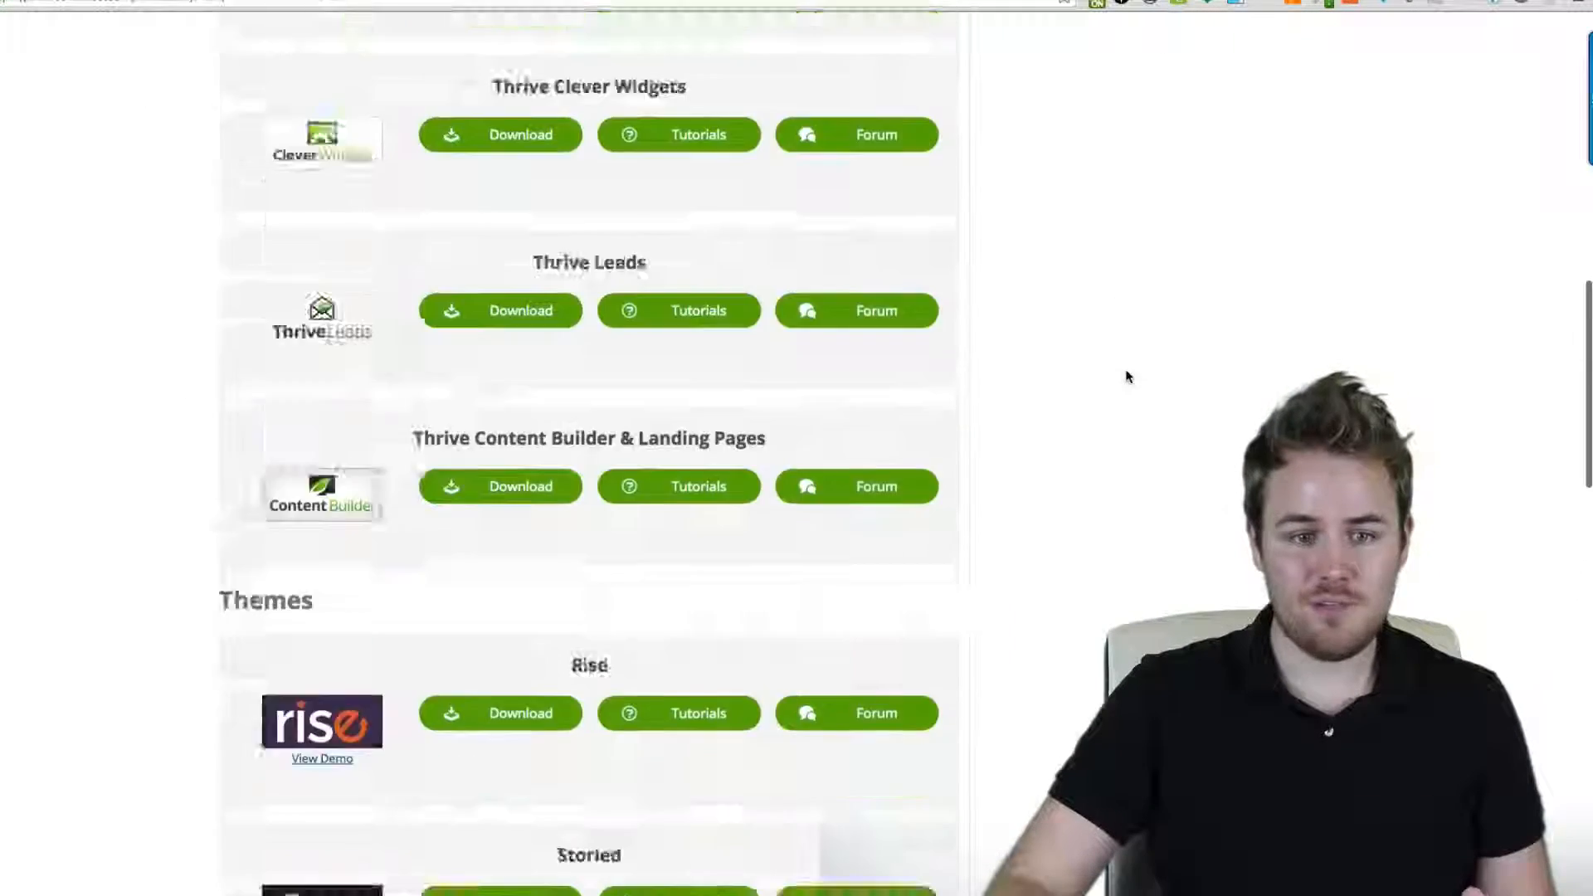
{"action": "scroll", "coordinate": [1127, 376], "scroll_direction": "up", "scroll_amount": 3}
{"action": "scroll", "coordinate": [1122, 363], "scroll_direction": "down", "scroll_amount": 4}
{"action": "scroll", "coordinate": [1122, 364], "scroll_direction": "down", "scroll_amount": 8}
{"action": "scroll", "coordinate": [1118, 379], "scroll_direction": "down", "scroll_amount": 2}
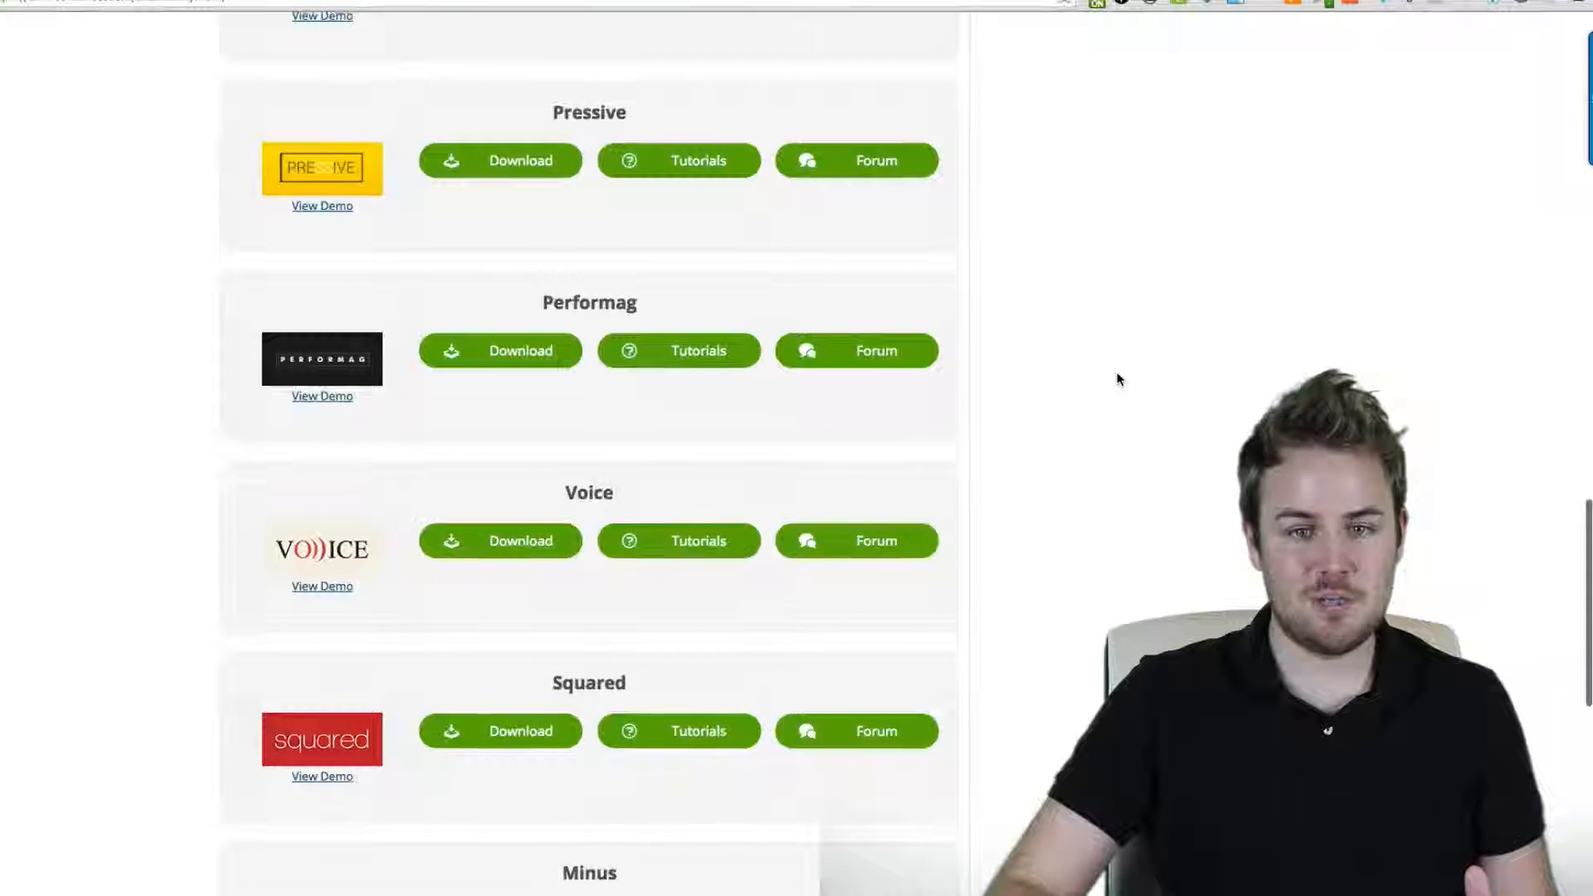
{"action": "scroll", "coordinate": [1117, 379], "scroll_direction": "up", "scroll_amount": 3}
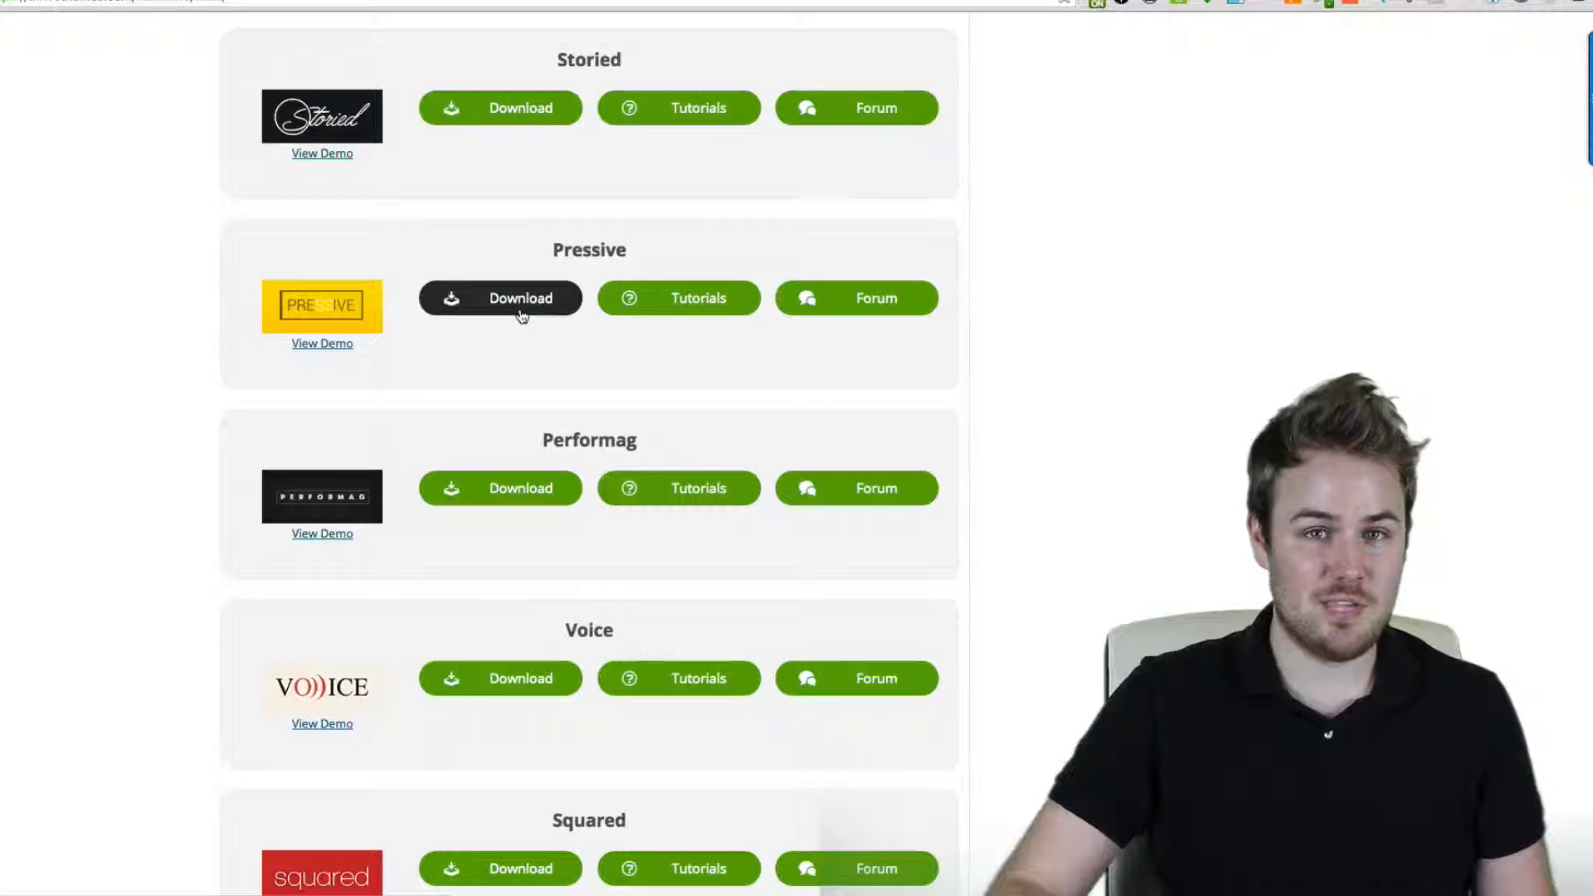
{"action": "scroll", "coordinate": [521, 314], "scroll_direction": "up", "scroll_amount": 3}
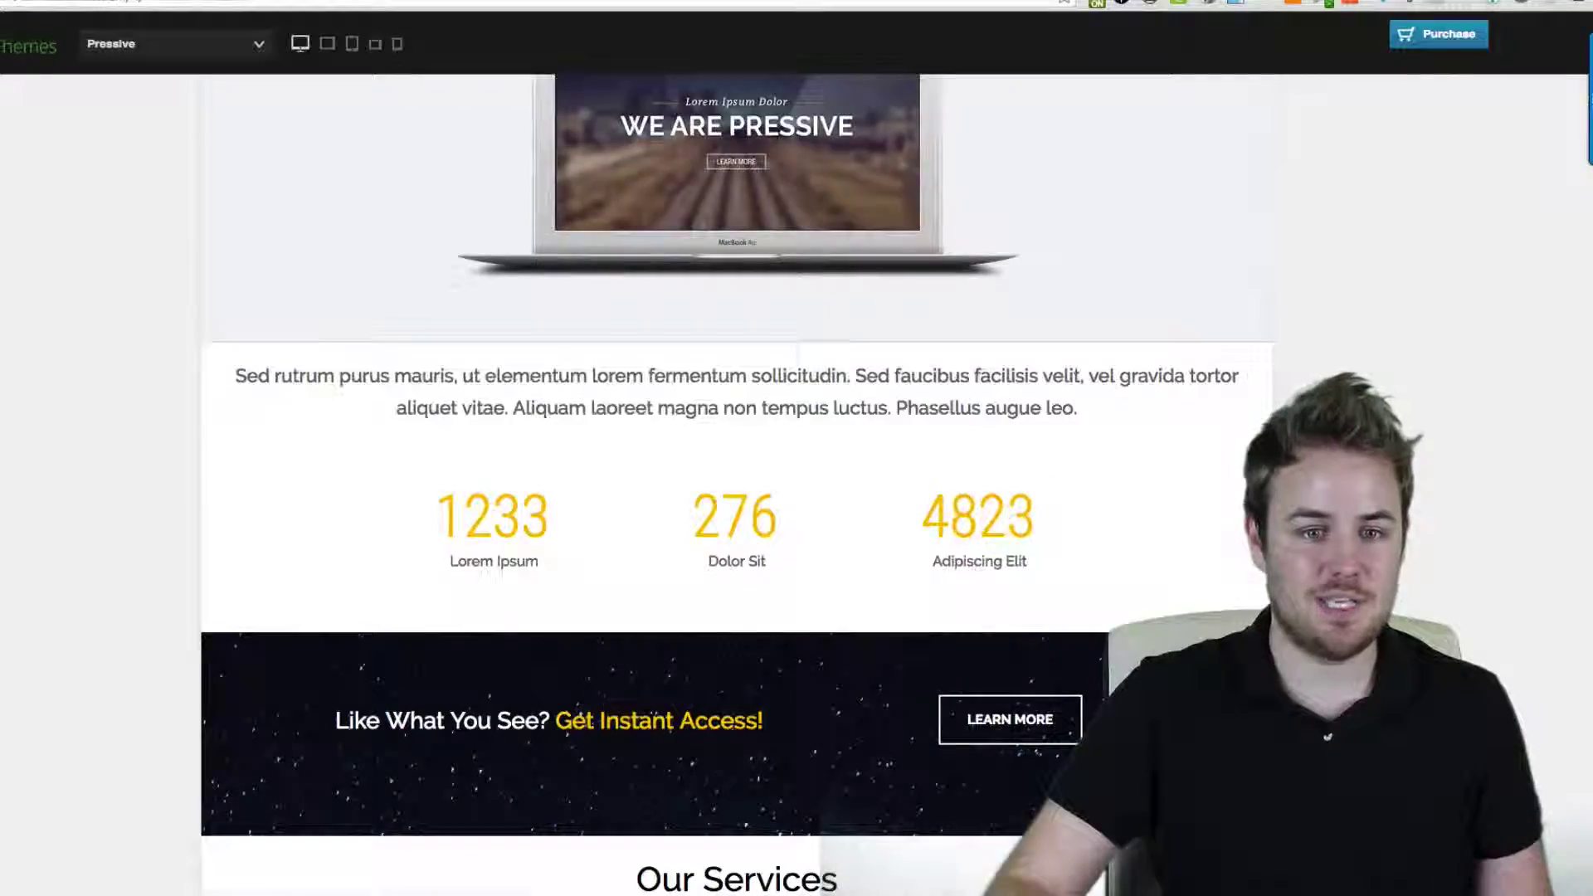
{"action": "scroll", "coordinate": [1258, 389], "scroll_direction": "up", "scroll_amount": 10}
{"action": "scroll", "coordinate": [1257, 388], "scroll_direction": "up", "scroll_amount": 8}
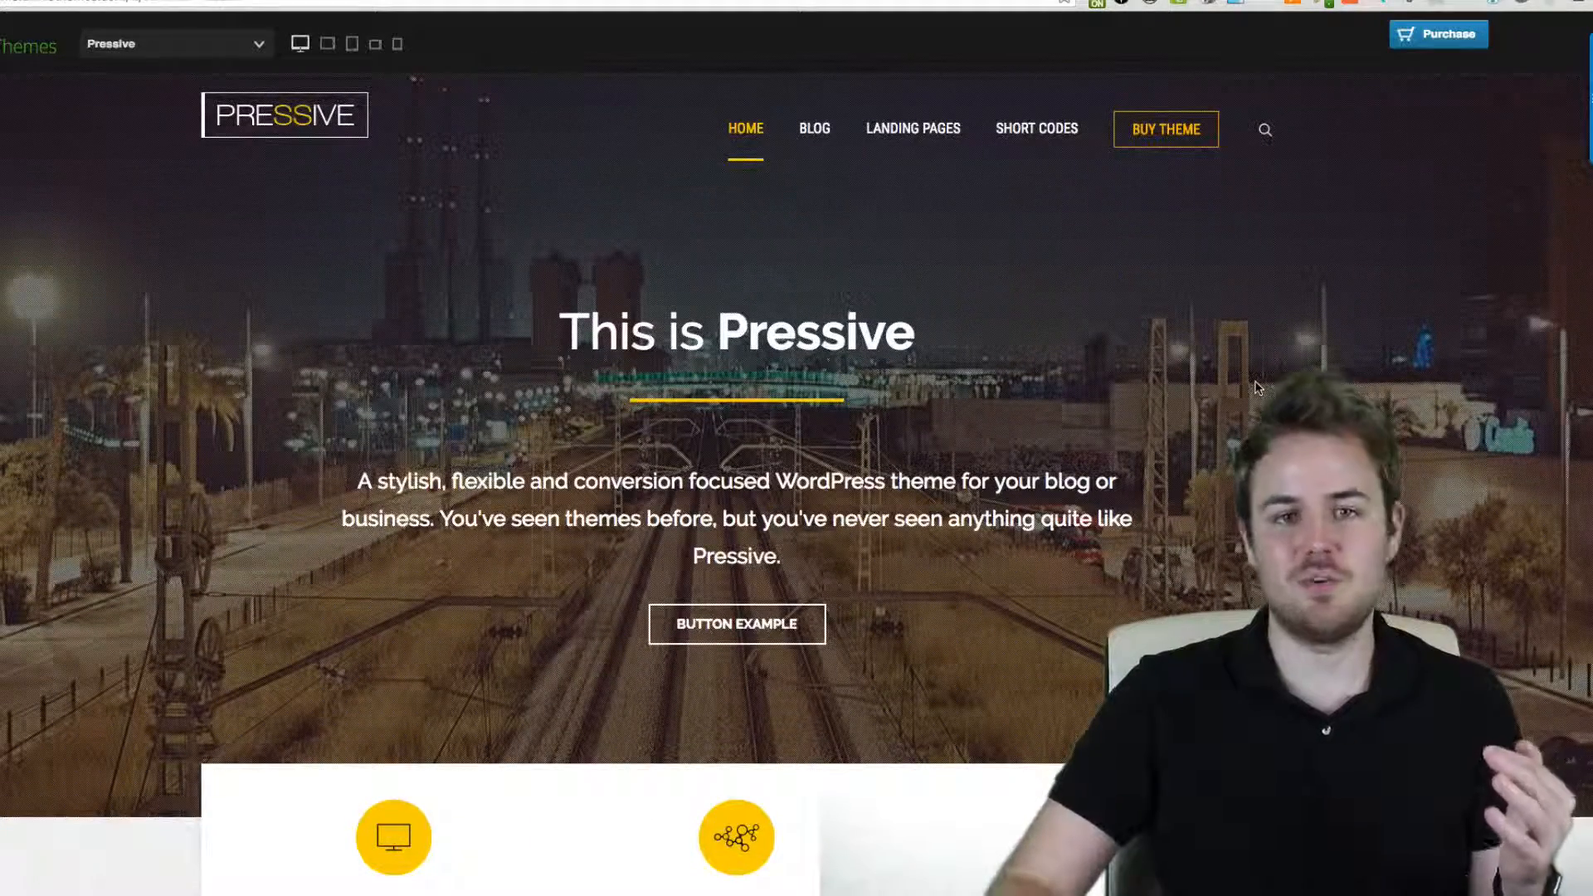
{"action": "scroll", "coordinate": [458, 297], "scroll_direction": "down", "scroll_amount": 5}
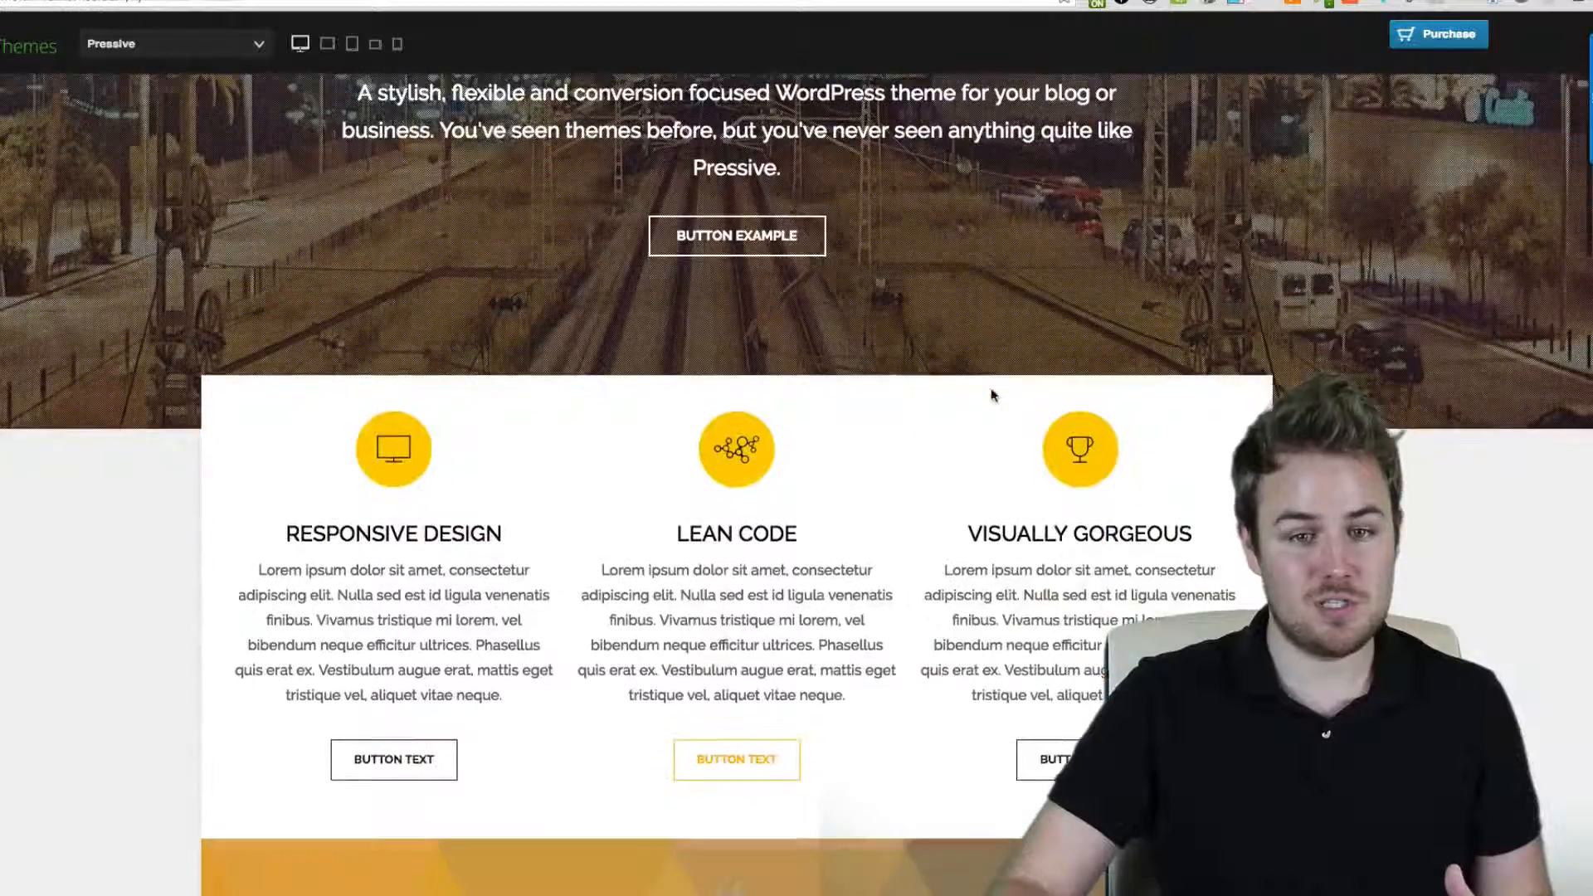
{"action": "scroll", "coordinate": [748, 374], "scroll_direction": "up", "scroll_amount": 5}
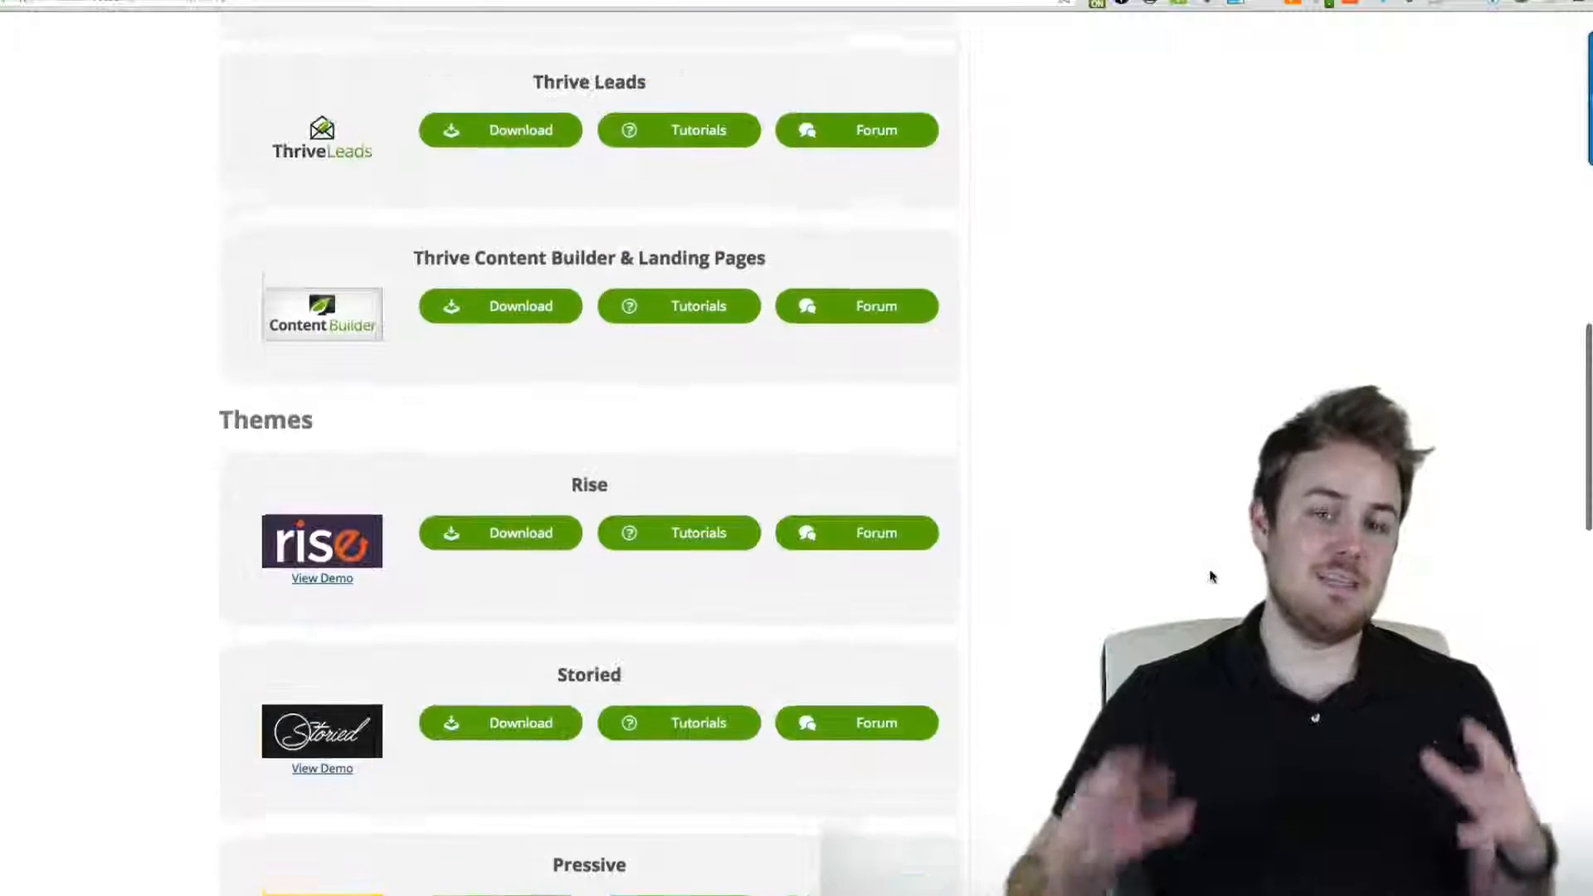
{"action": "scroll", "coordinate": [1210, 575], "scroll_direction": "up", "scroll_amount": 4}
{"action": "scroll", "coordinate": [1204, 570], "scroll_direction": "up", "scroll_amount": 1}
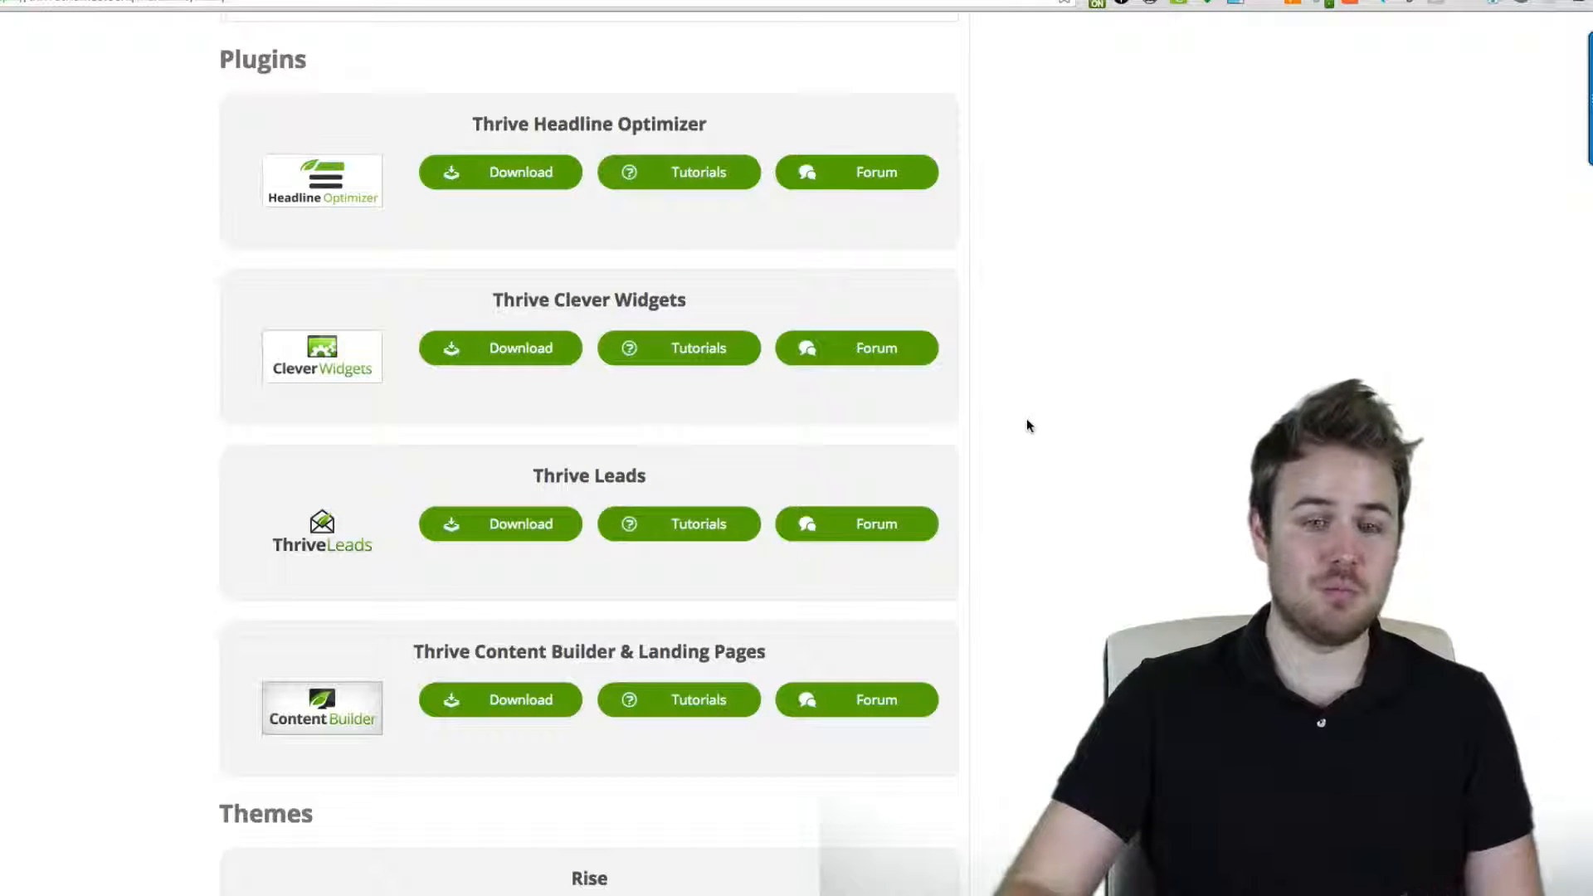
{"action": "scroll", "coordinate": [1092, 418], "scroll_direction": "up", "scroll_amount": 1}
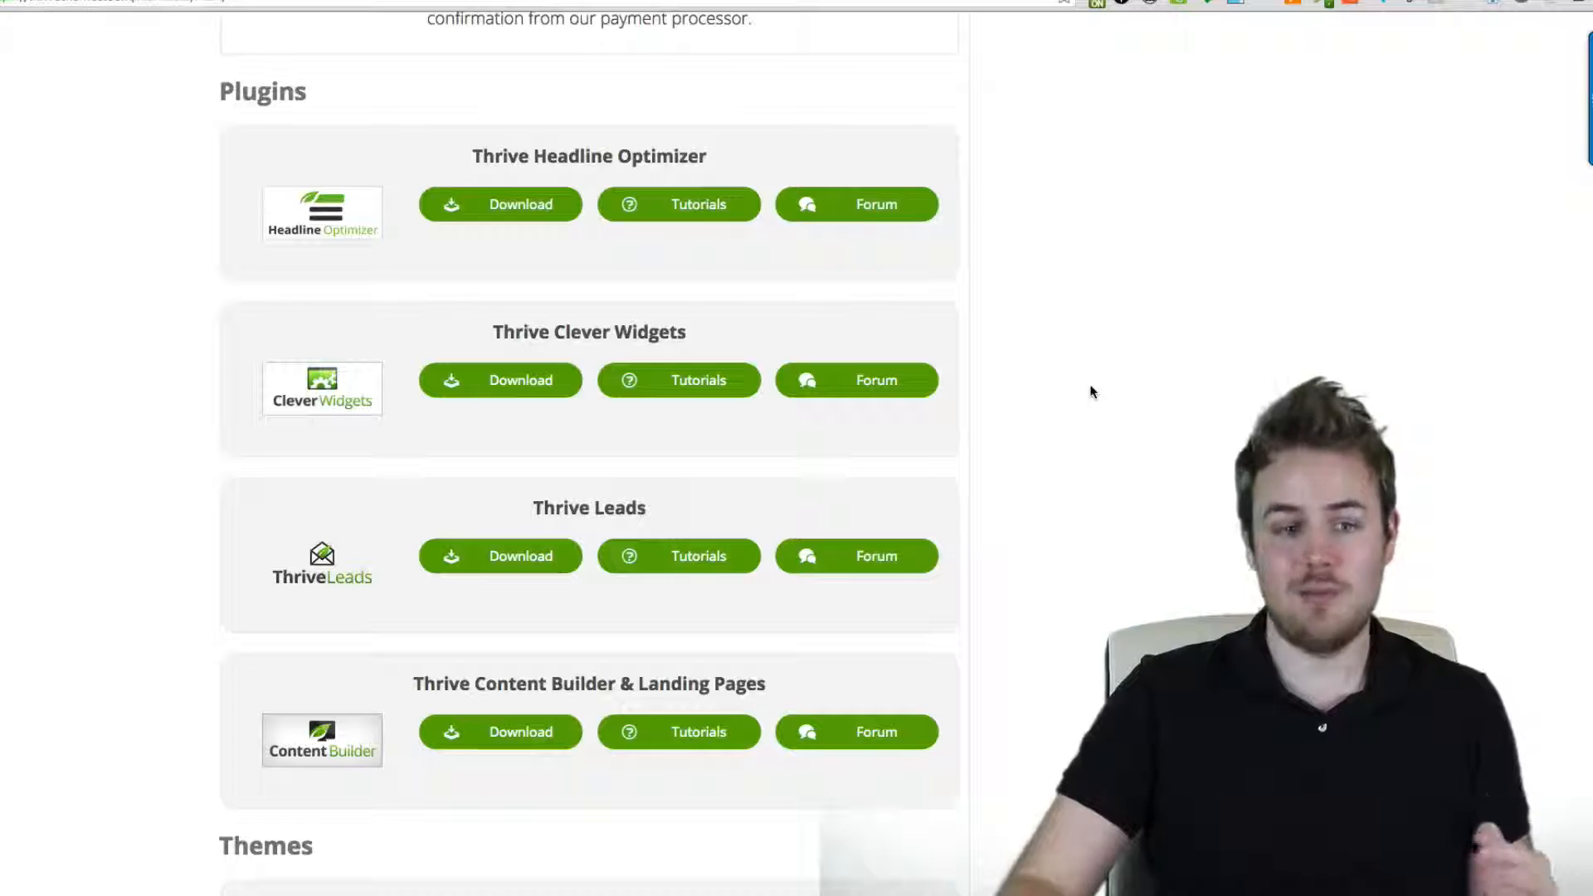
{"action": "scroll", "coordinate": [1086, 389], "scroll_direction": "down", "scroll_amount": 5}
{"action": "scroll", "coordinate": [1085, 389], "scroll_direction": "down", "scroll_amount": 5}
{"action": "scroll", "coordinate": [1085, 393], "scroll_direction": "down", "scroll_amount": 3}
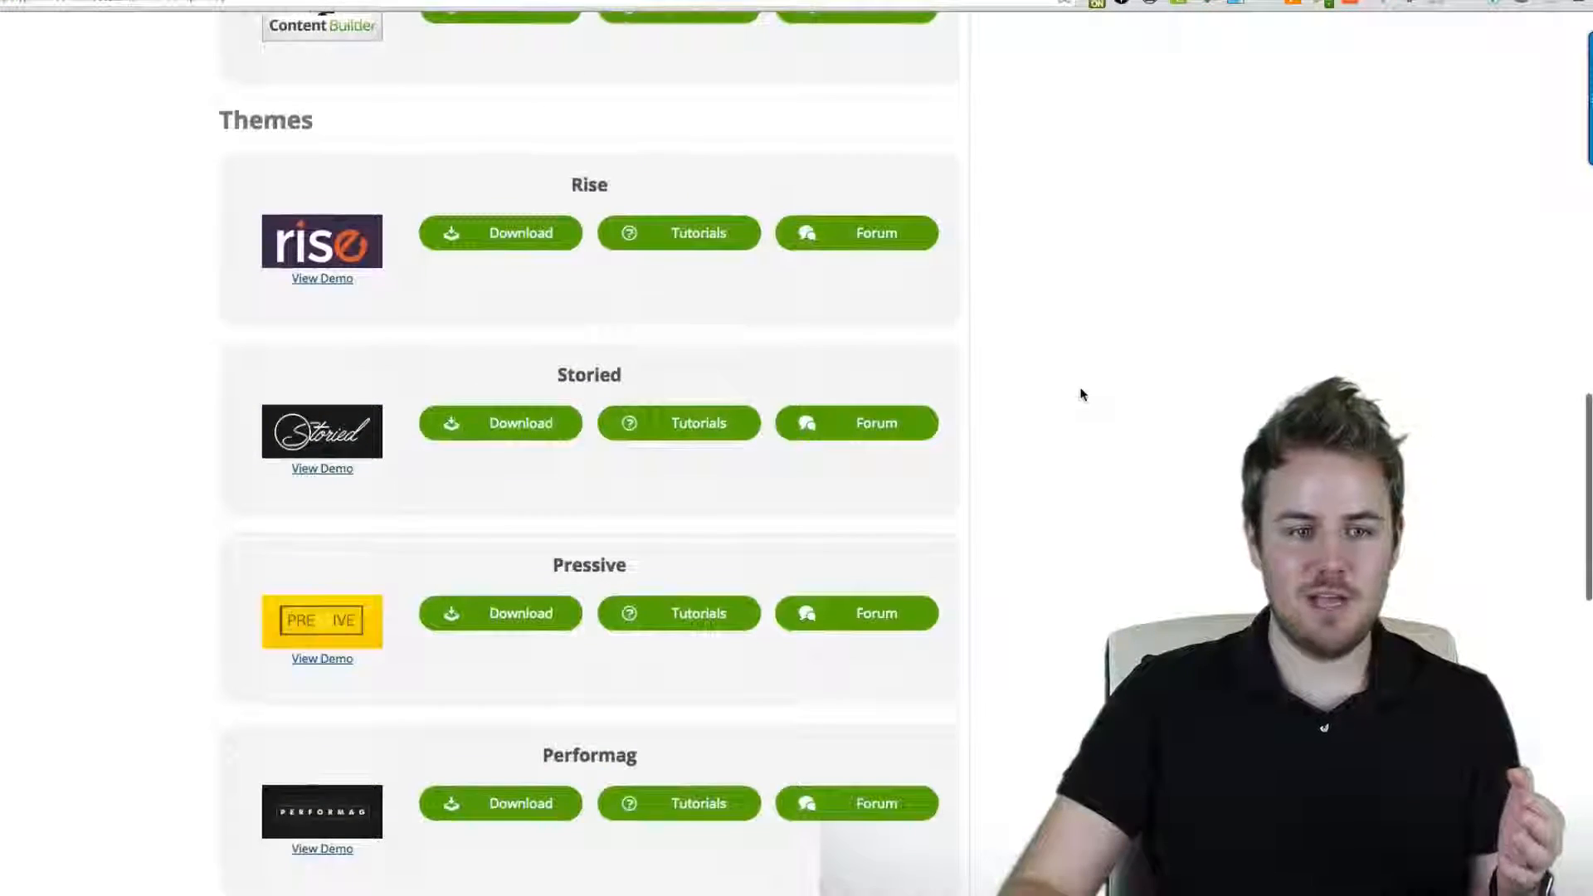
{"action": "scroll", "coordinate": [1085, 392], "scroll_direction": "down", "scroll_amount": 3}
{"action": "scroll", "coordinate": [1085, 392], "scroll_direction": "down", "scroll_amount": 3}
{"action": "scroll", "coordinate": [1082, 394], "scroll_direction": "down", "scroll_amount": 3}
{"action": "scroll", "coordinate": [1082, 395], "scroll_direction": "down", "scroll_amount": 4}
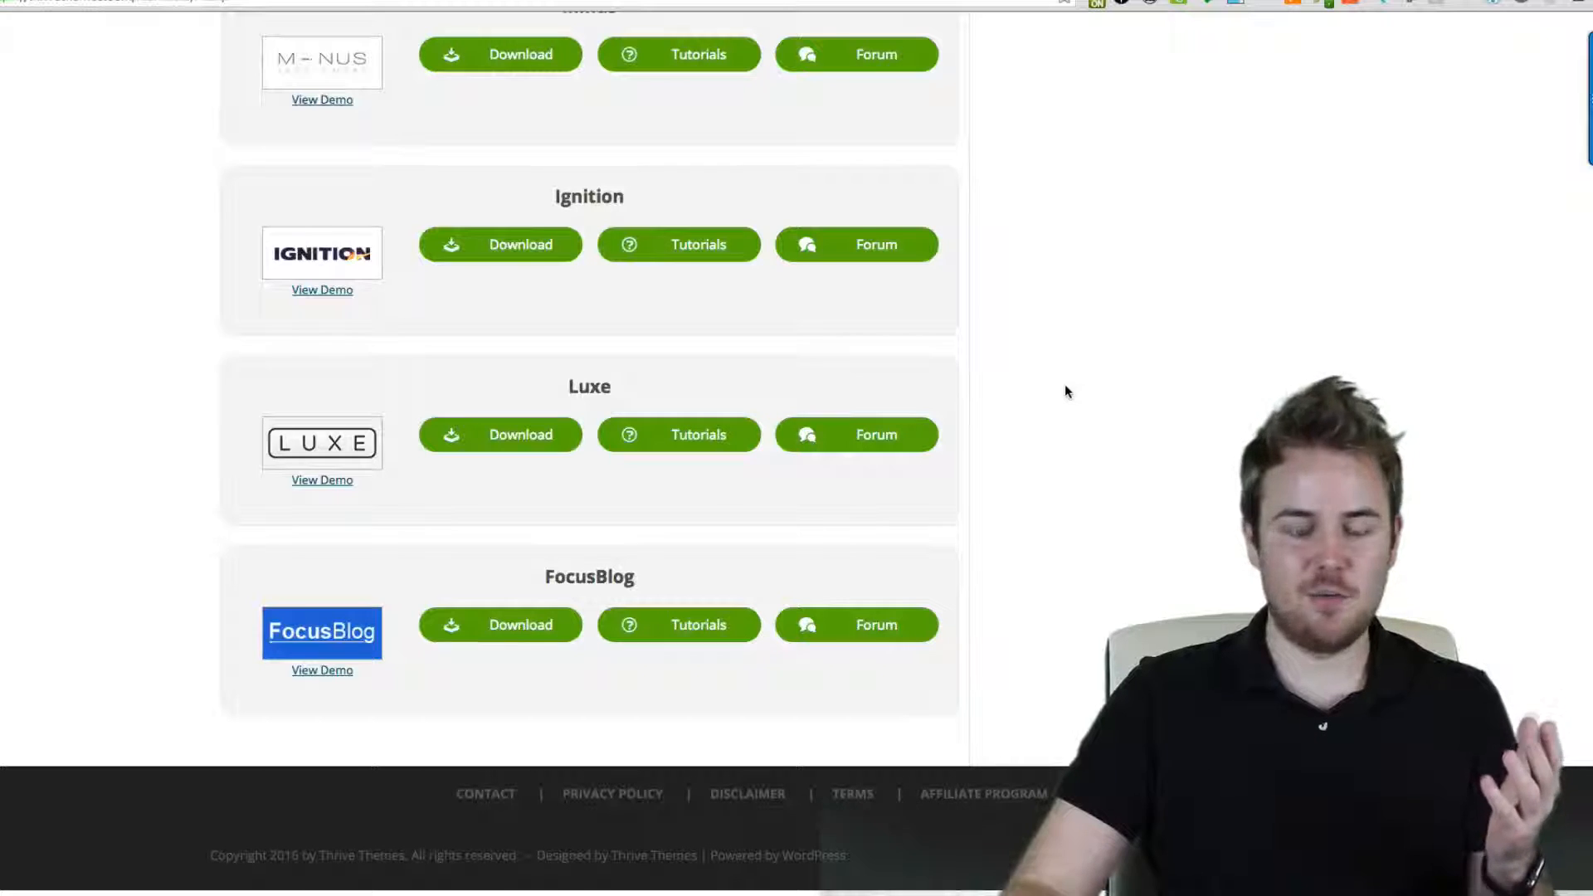
{"action": "scroll", "coordinate": [1073, 385], "scroll_direction": "up", "scroll_amount": 1}
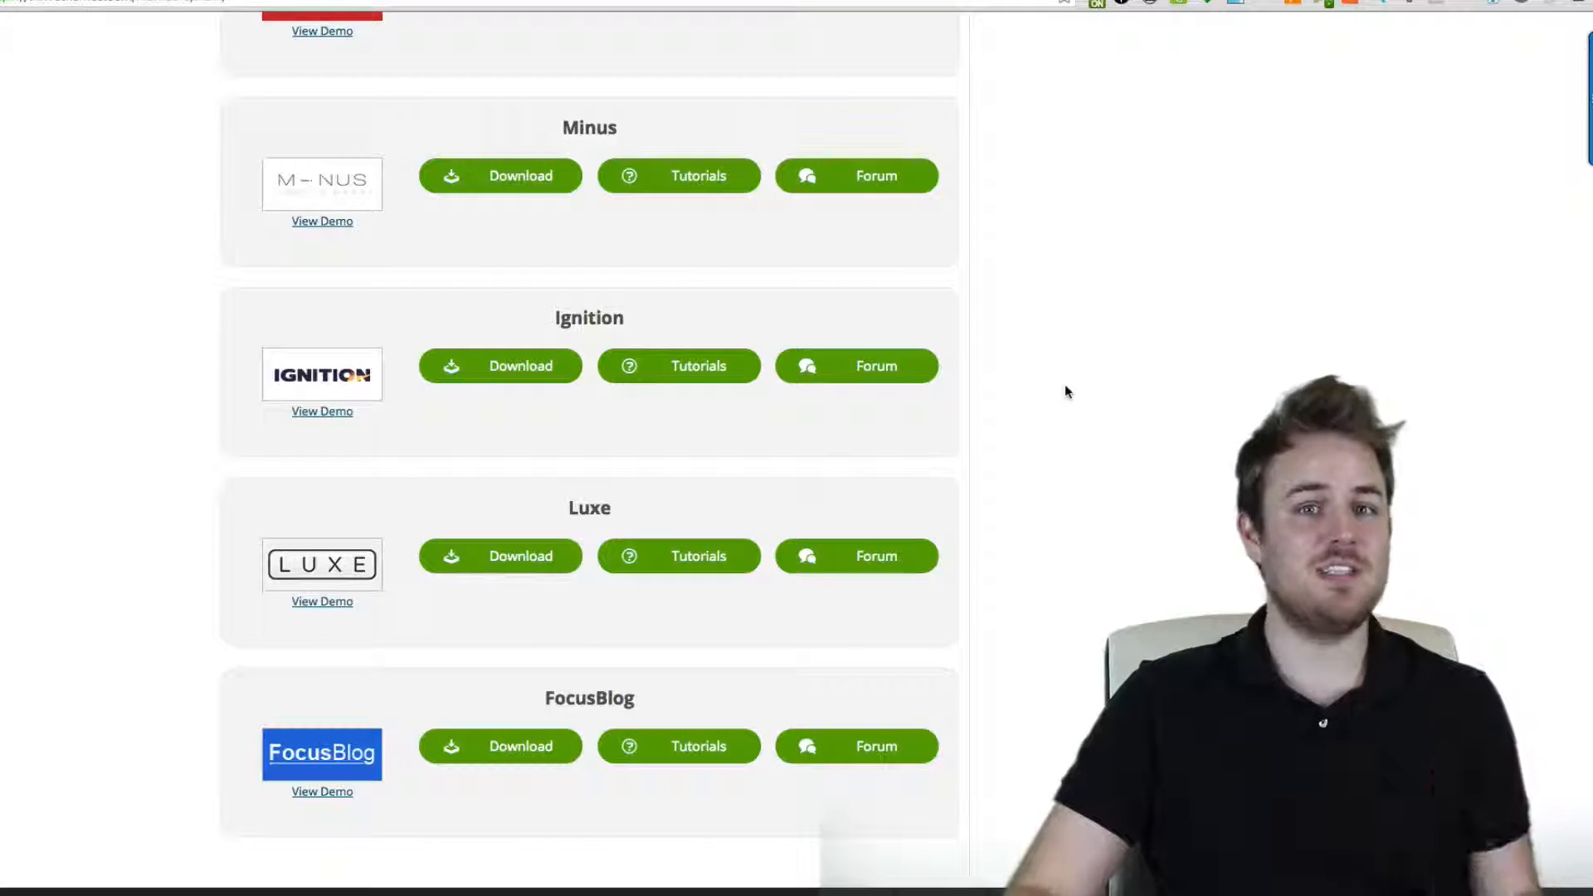
{"action": "scroll", "coordinate": [1064, 385], "scroll_direction": "up", "scroll_amount": 1}
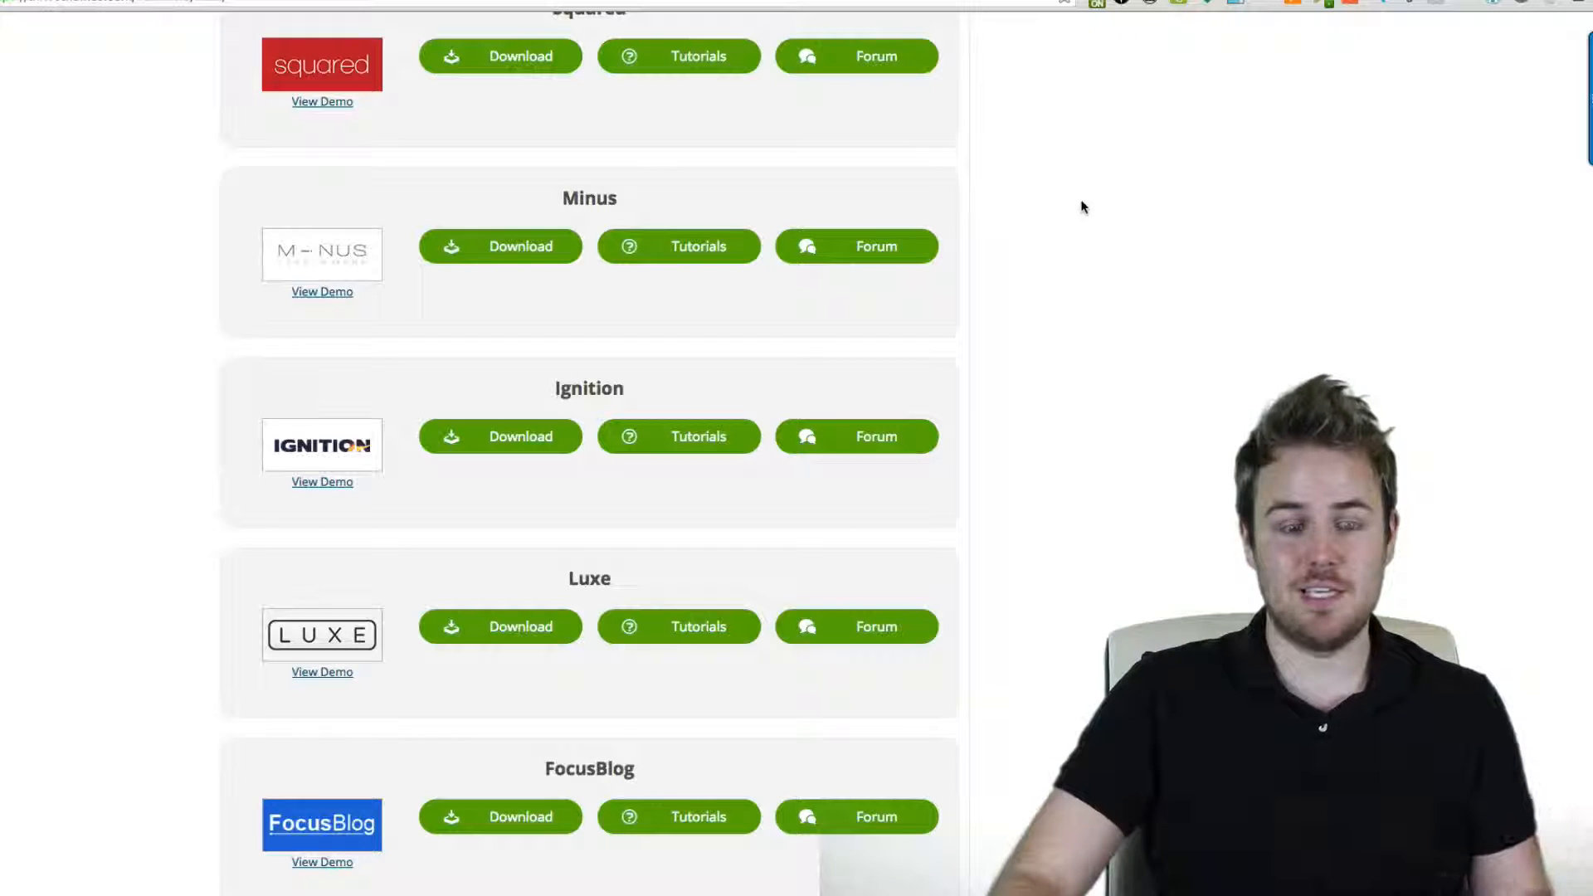
{"action": "scroll", "coordinate": [1064, 222], "scroll_direction": "up", "scroll_amount": 2}
{"action": "scroll", "coordinate": [1064, 224], "scroll_direction": "up", "scroll_amount": 3}
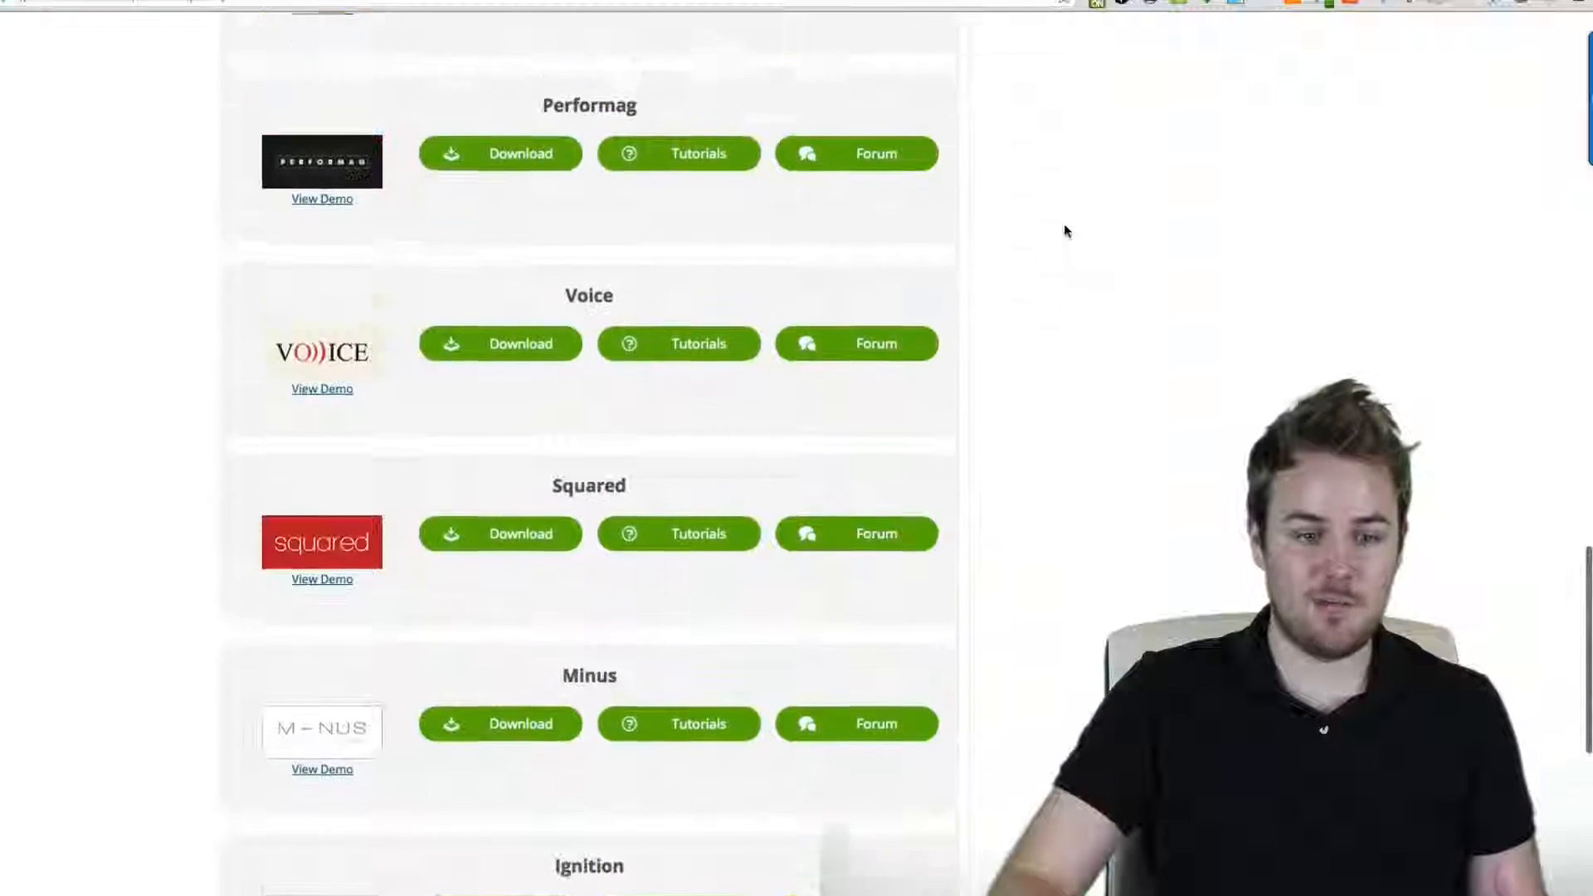
{"action": "scroll", "coordinate": [1065, 223], "scroll_direction": "up", "scroll_amount": 3}
{"action": "scroll", "coordinate": [1066, 233], "scroll_direction": "up", "scroll_amount": 1}
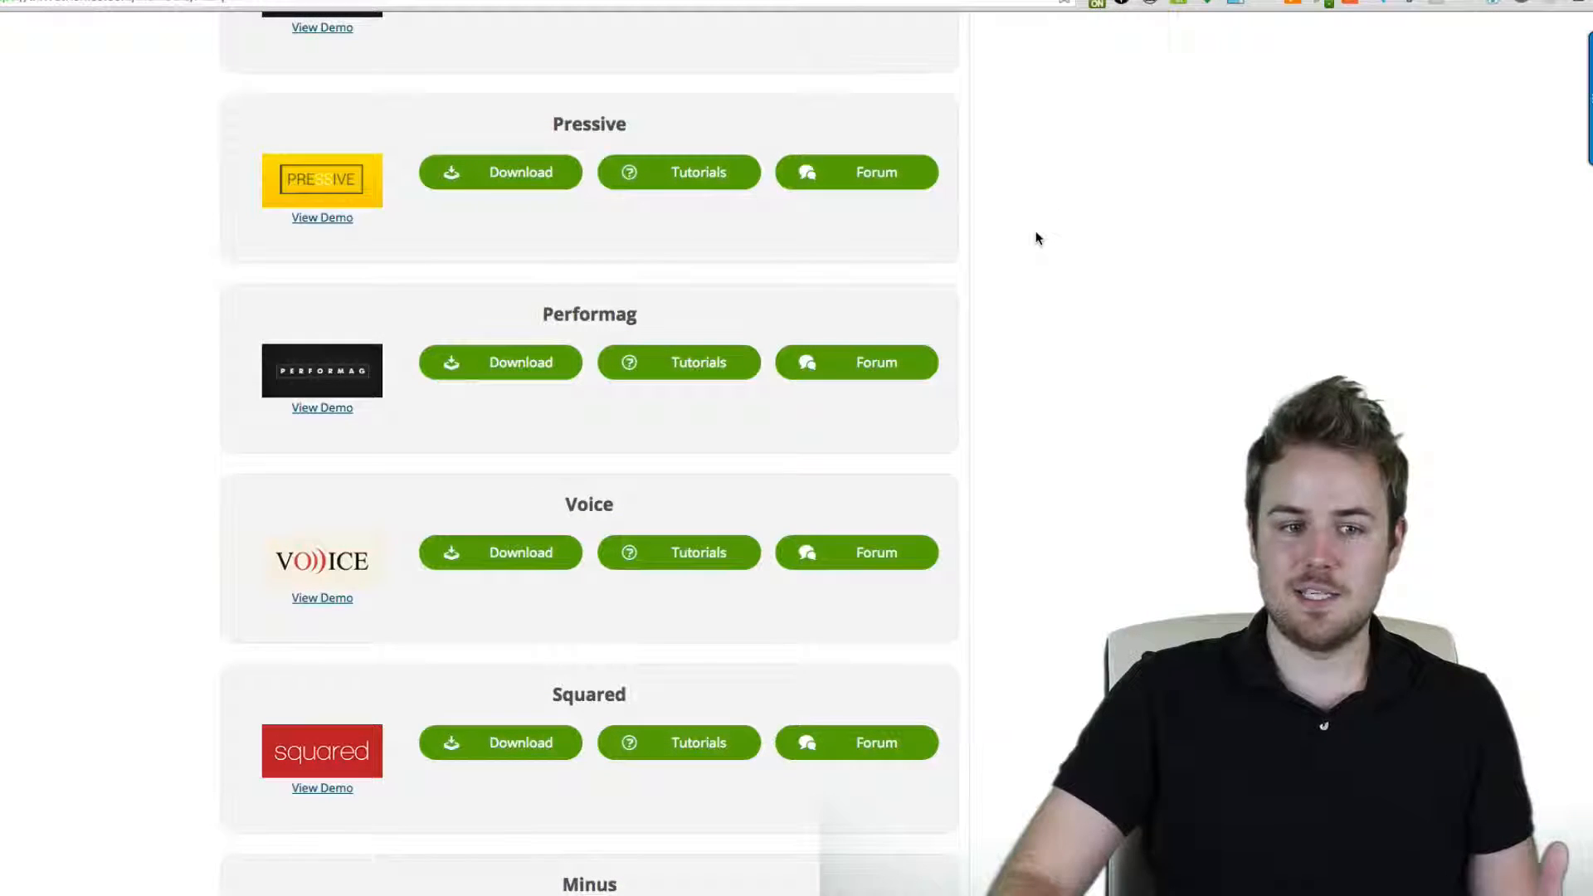
{"action": "scroll", "coordinate": [1039, 230], "scroll_direction": "up", "scroll_amount": 3}
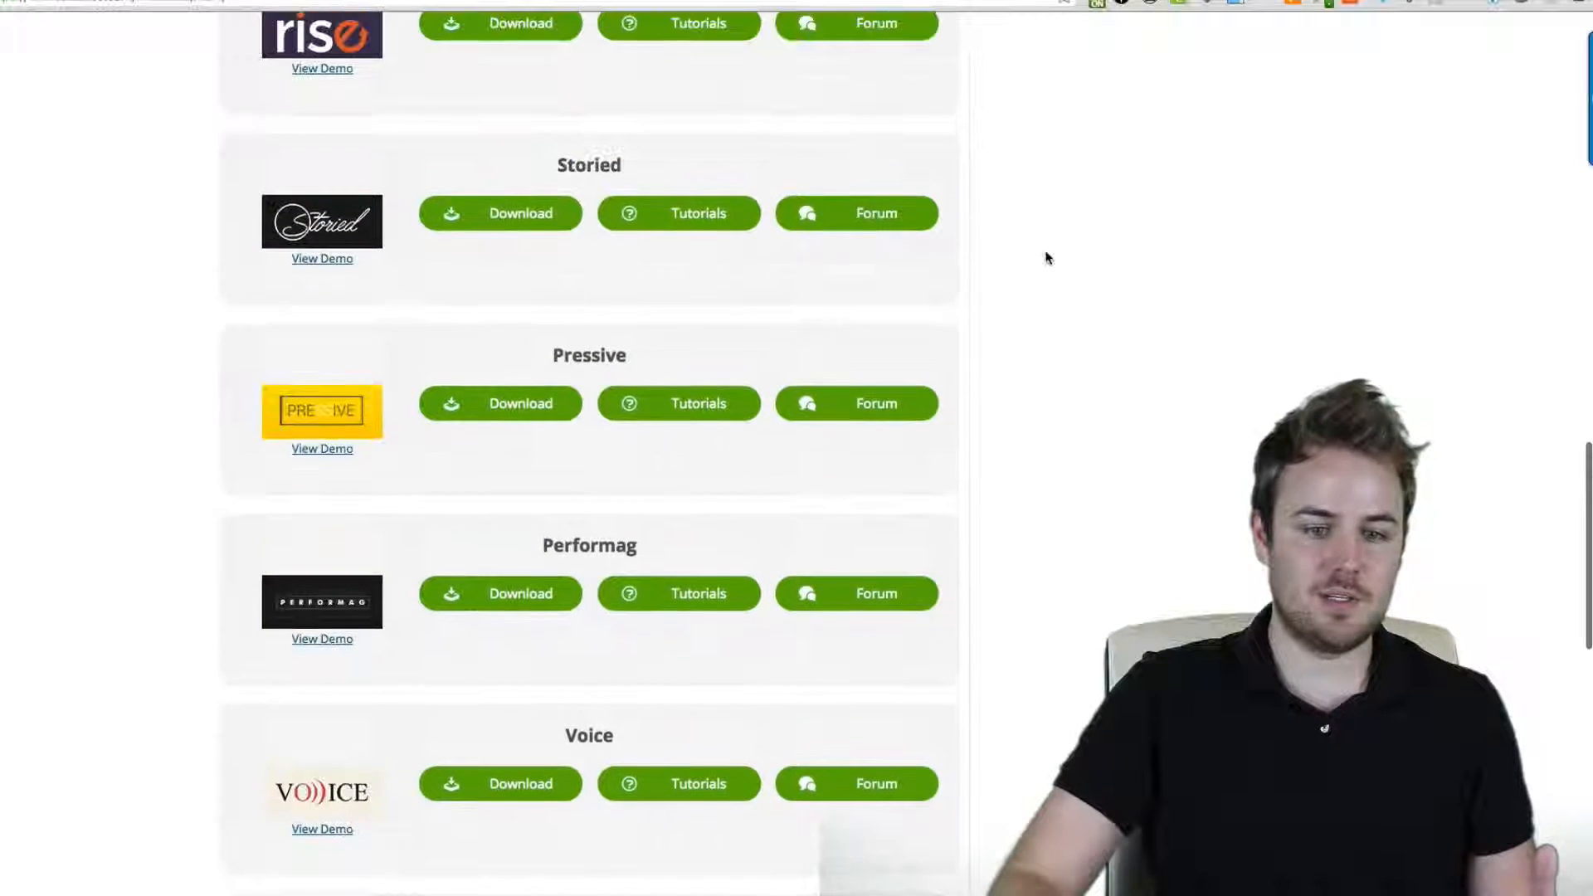
{"action": "scroll", "coordinate": [1045, 249], "scroll_direction": "up", "scroll_amount": 3}
{"action": "scroll", "coordinate": [1046, 258], "scroll_direction": "up", "scroll_amount": 2}
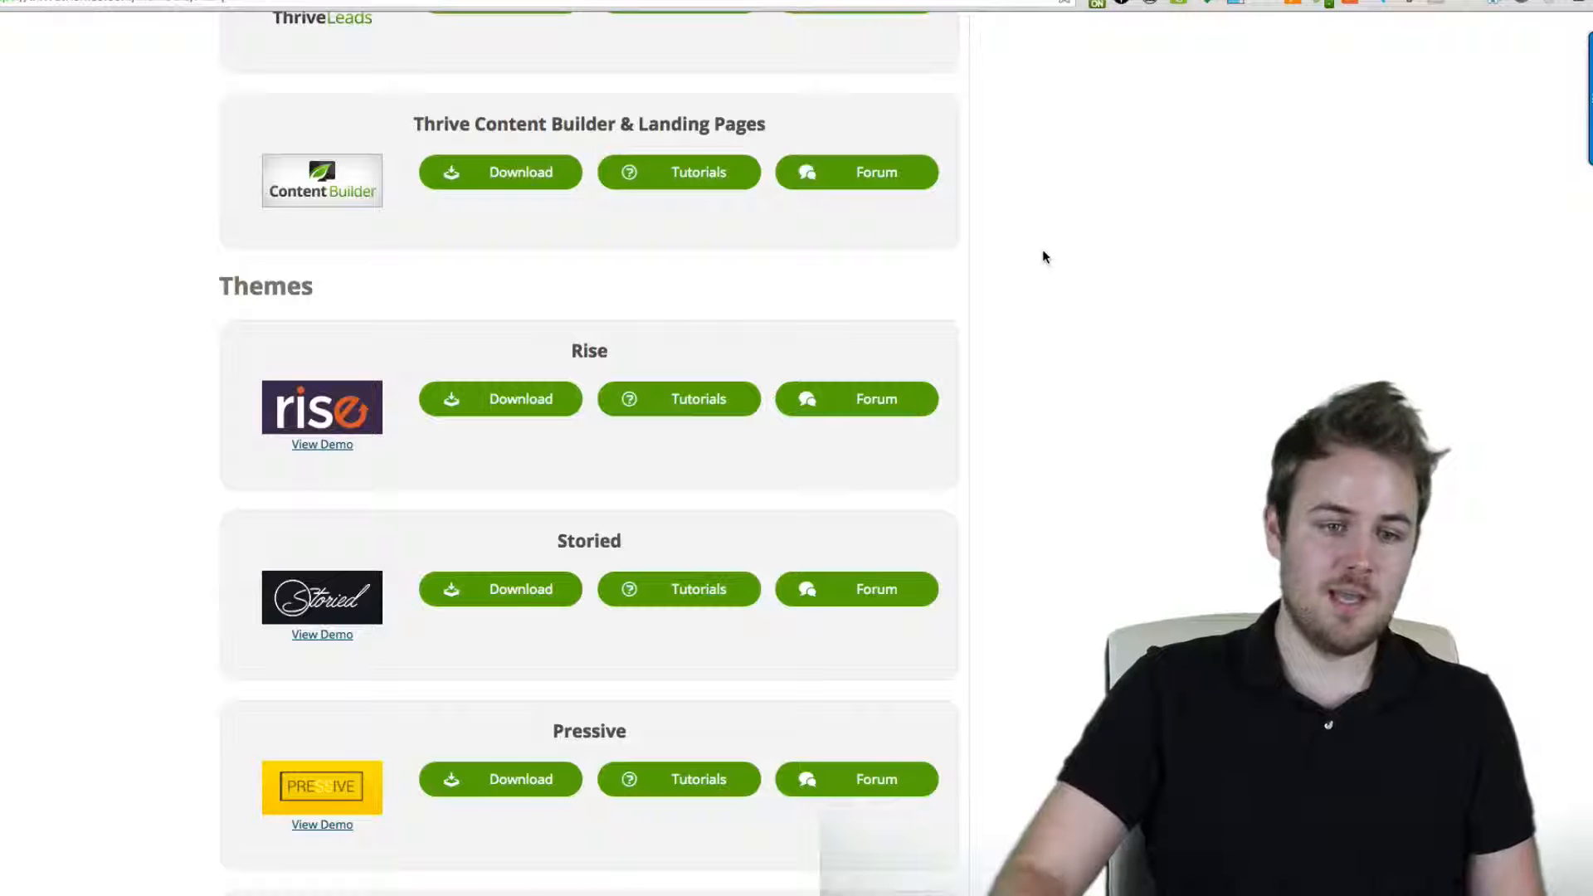
{"action": "scroll", "coordinate": [1041, 251], "scroll_direction": "up", "scroll_amount": 3}
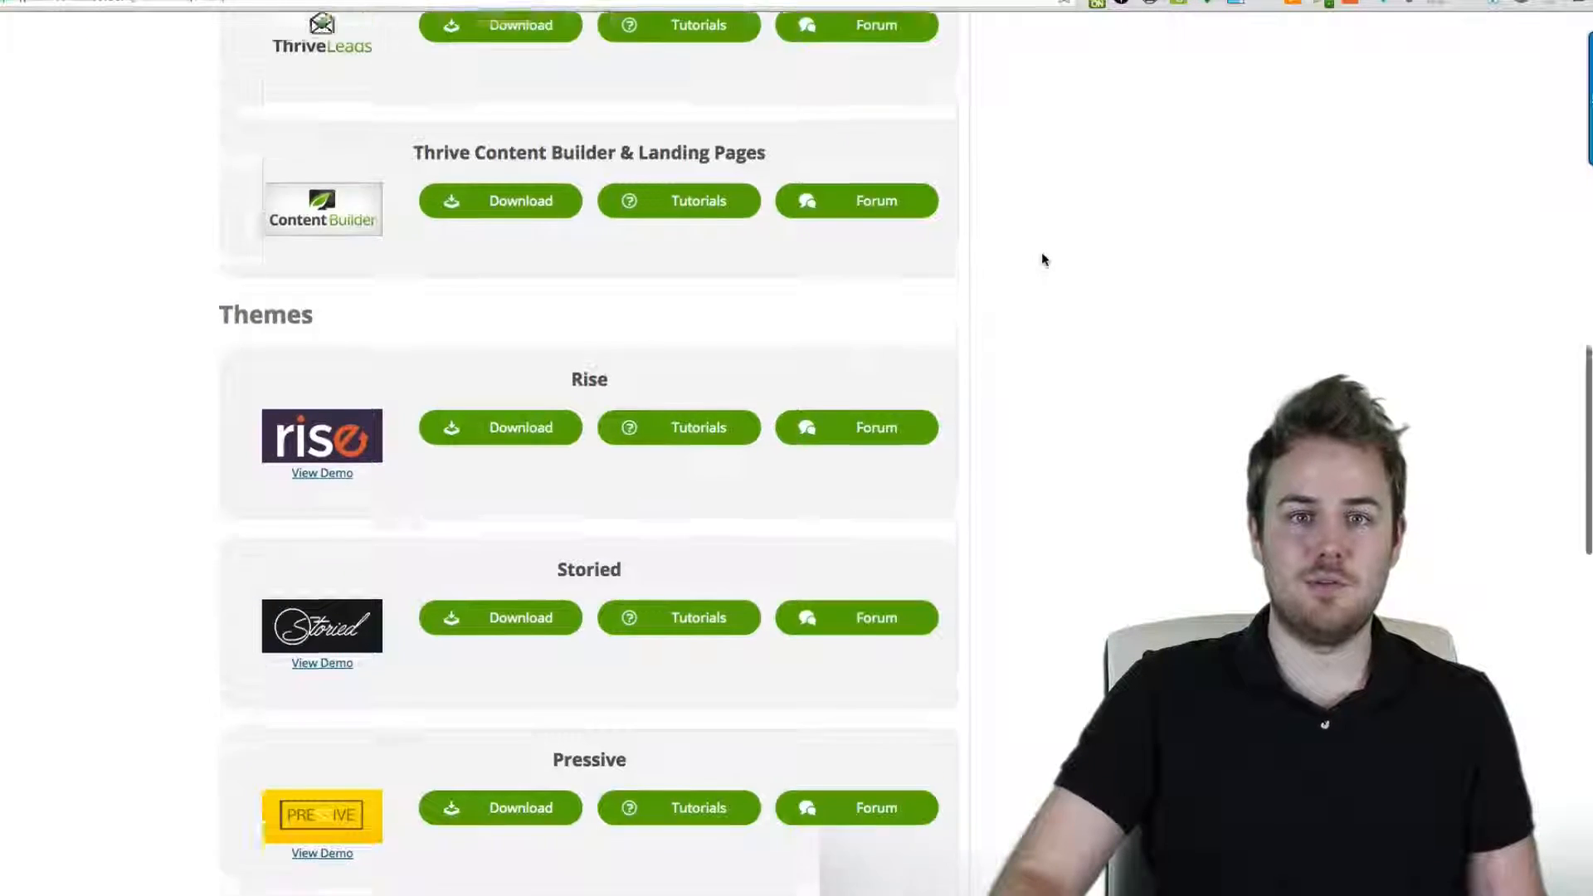
{"action": "scroll", "coordinate": [1043, 251], "scroll_direction": "up", "scroll_amount": 8}
{"action": "scroll", "coordinate": [1042, 253], "scroll_direction": "down", "scroll_amount": 2}
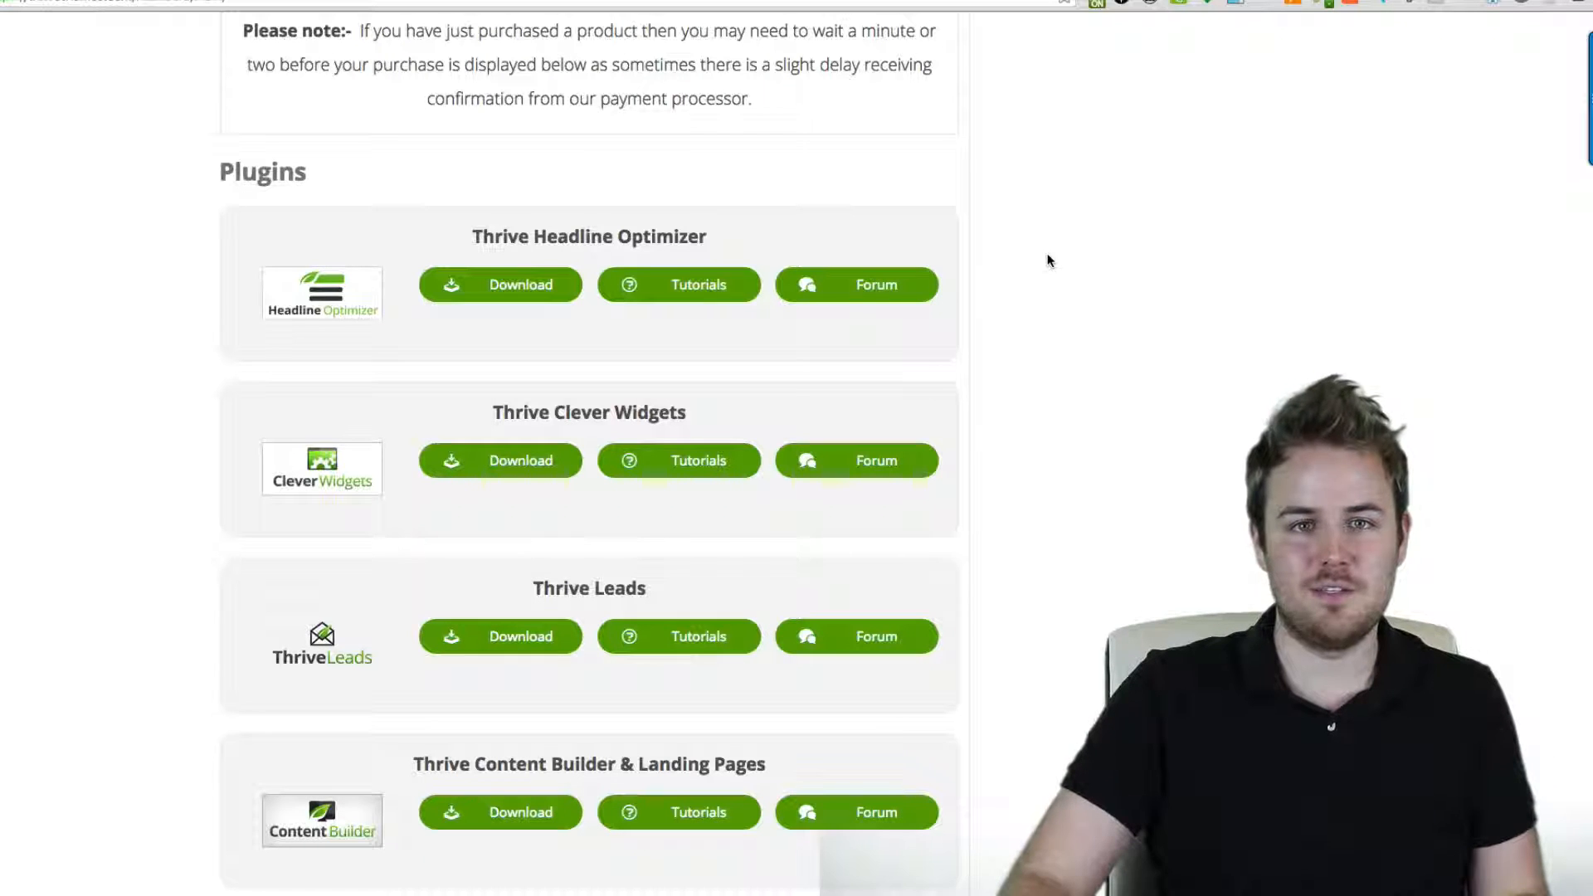
{"action": "scroll", "coordinate": [1054, 255], "scroll_direction": "down", "scroll_amount": 1}
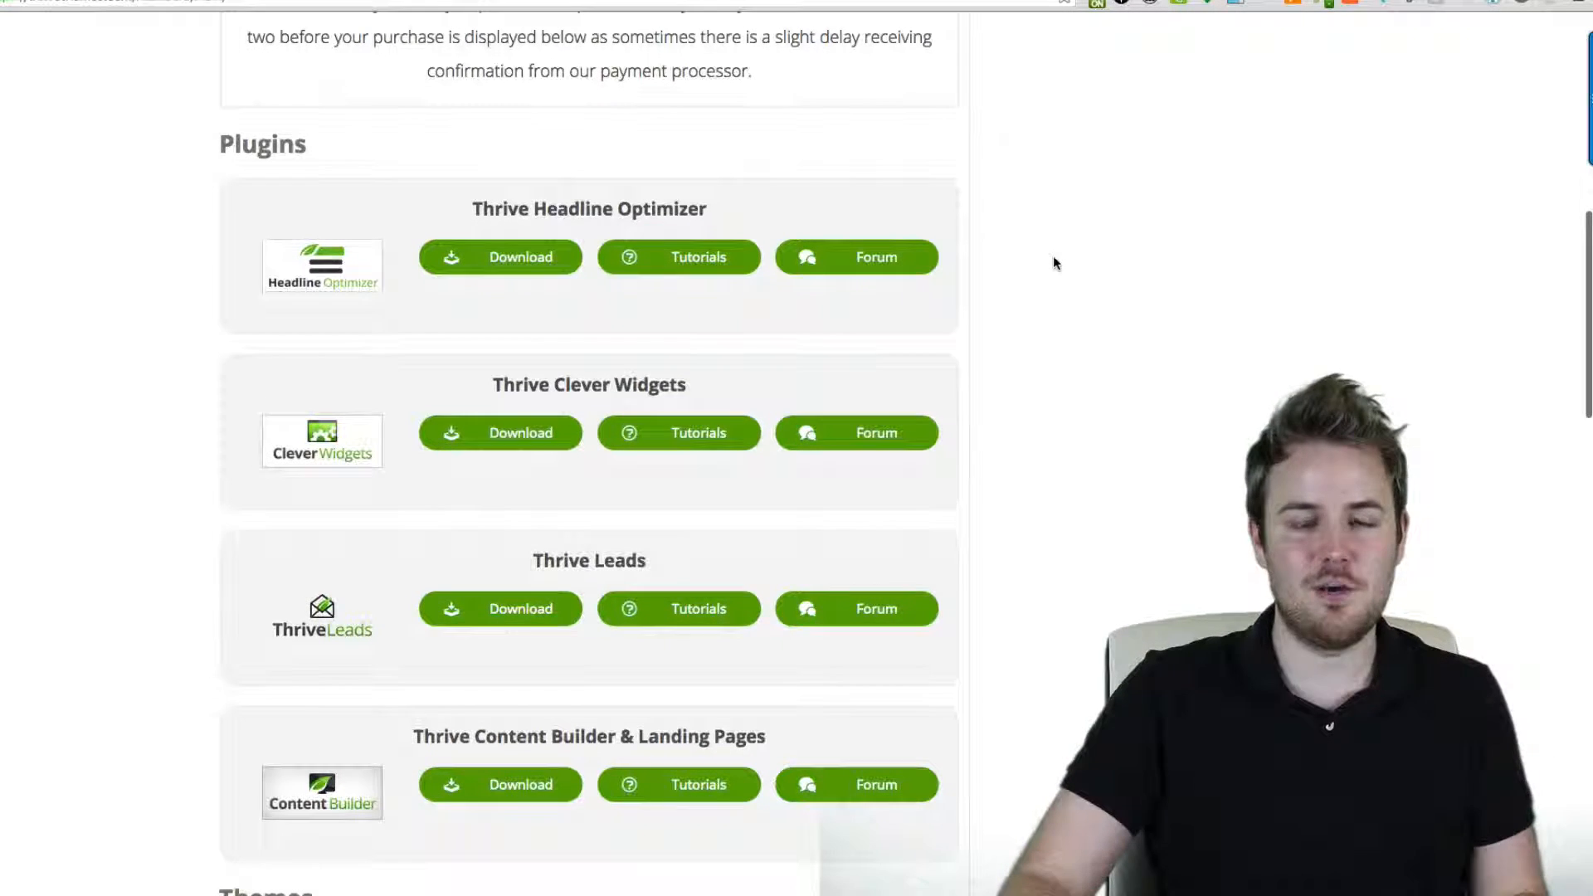